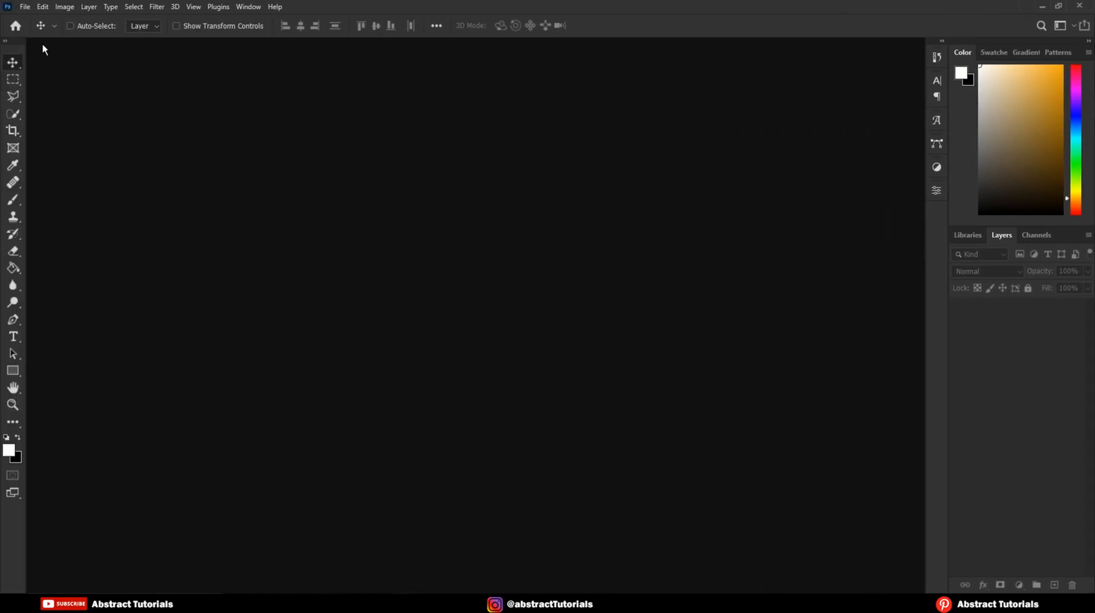
Step: Open the image Sample.jpg and fit it to the window
left_click(25, 7)
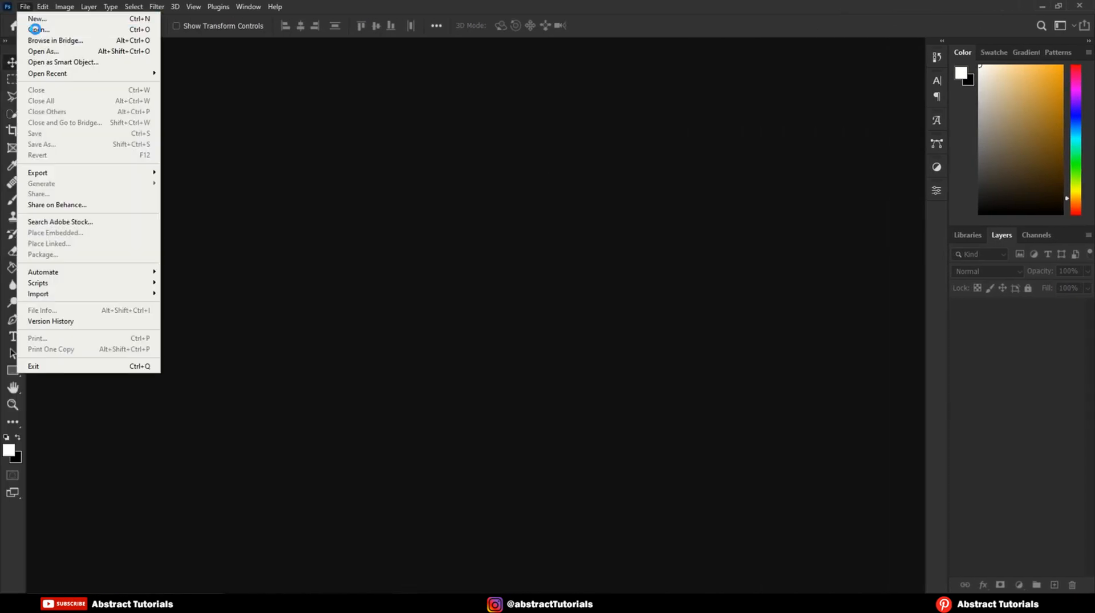
left_click(33, 26)
double_click(143, 100)
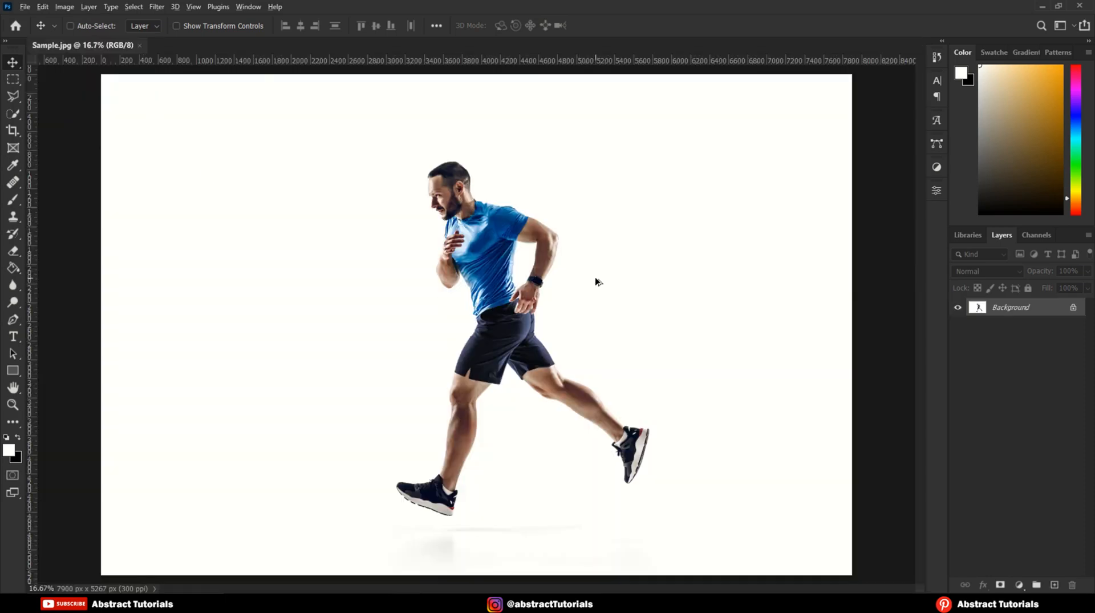
key("ctrl+0")
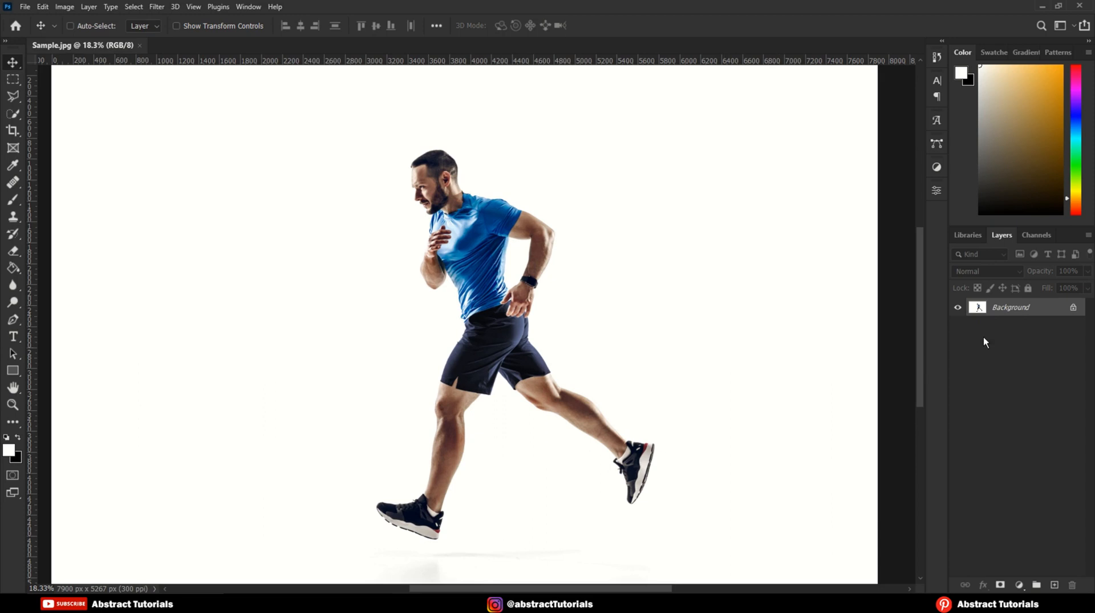
Step: Unlock the Background layer and duplicate it as Layer 0 copy
left_click(1075, 307)
right_click(1024, 309)
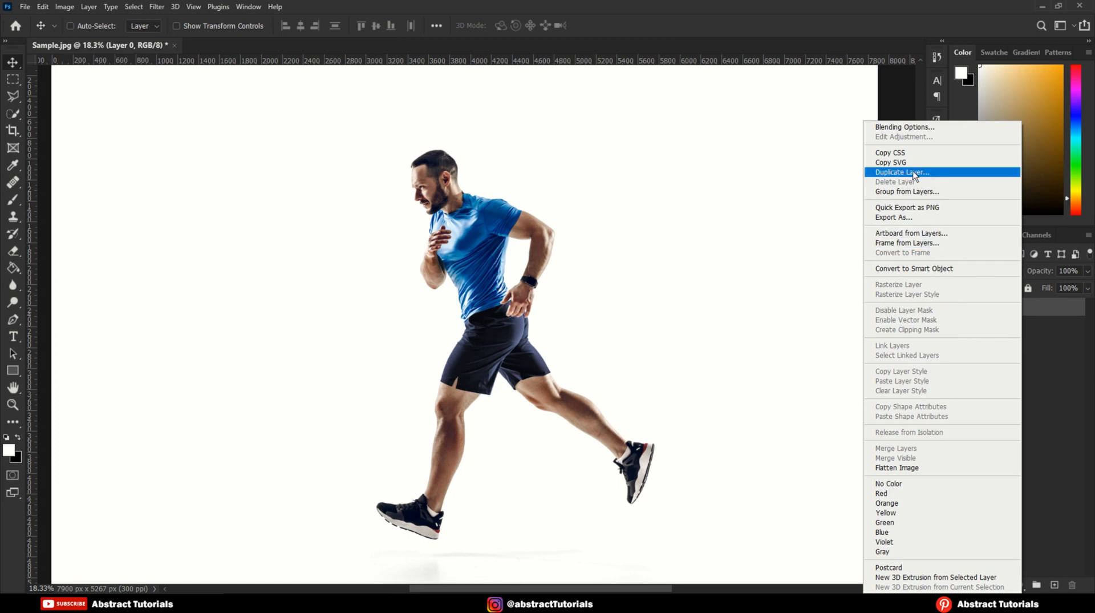
left_click(898, 172)
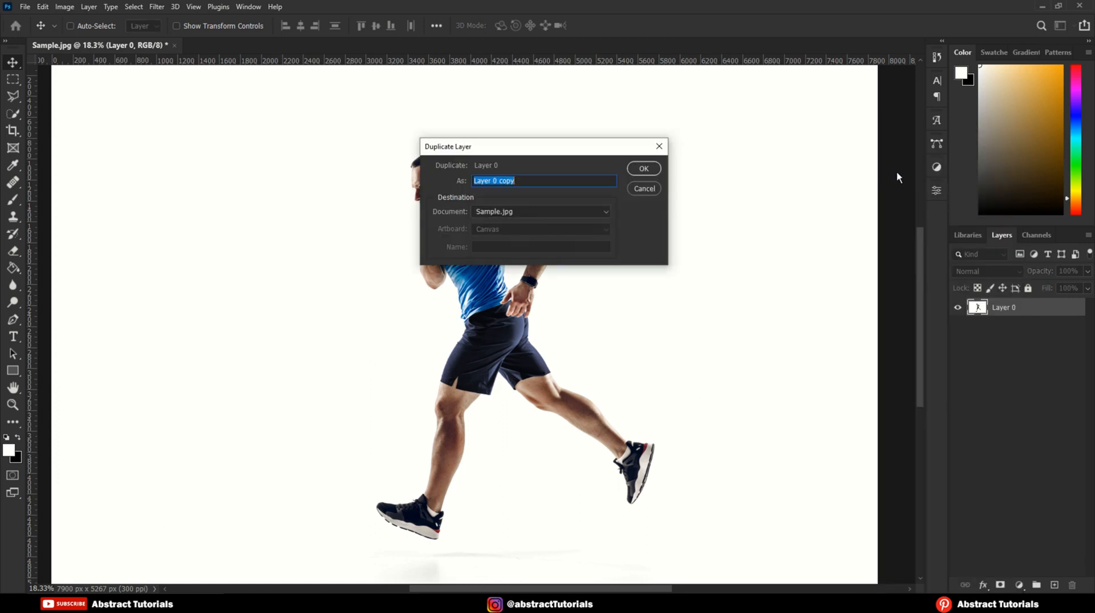
left_click(643, 168)
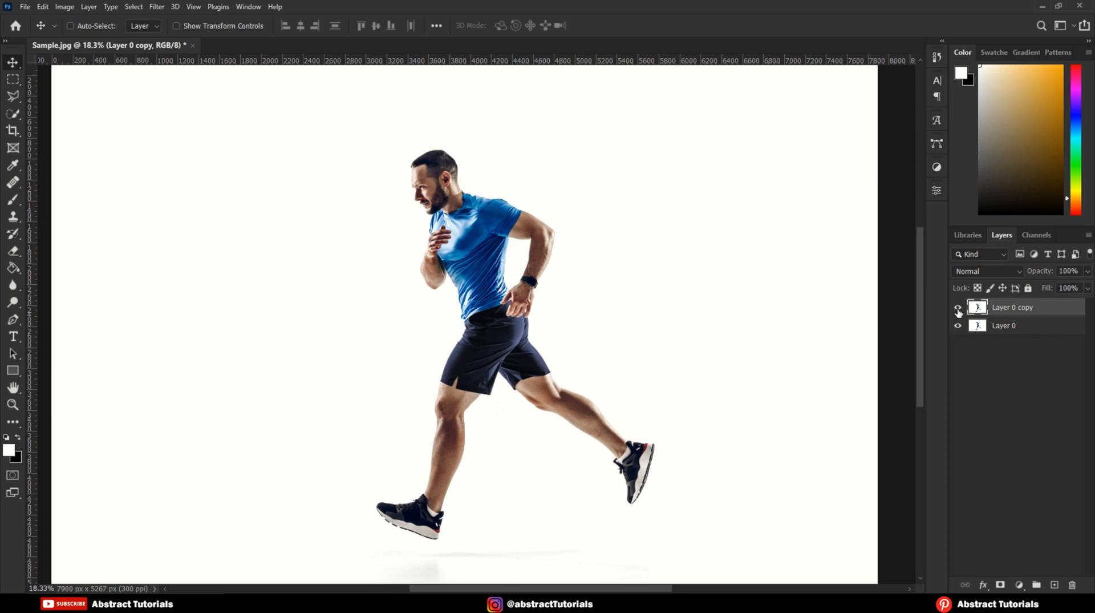
Step: Hide Layer 0 copy and select the runner on Layer 0 with the Quick Selection tool
left_click(958, 308)
left_click(1009, 328)
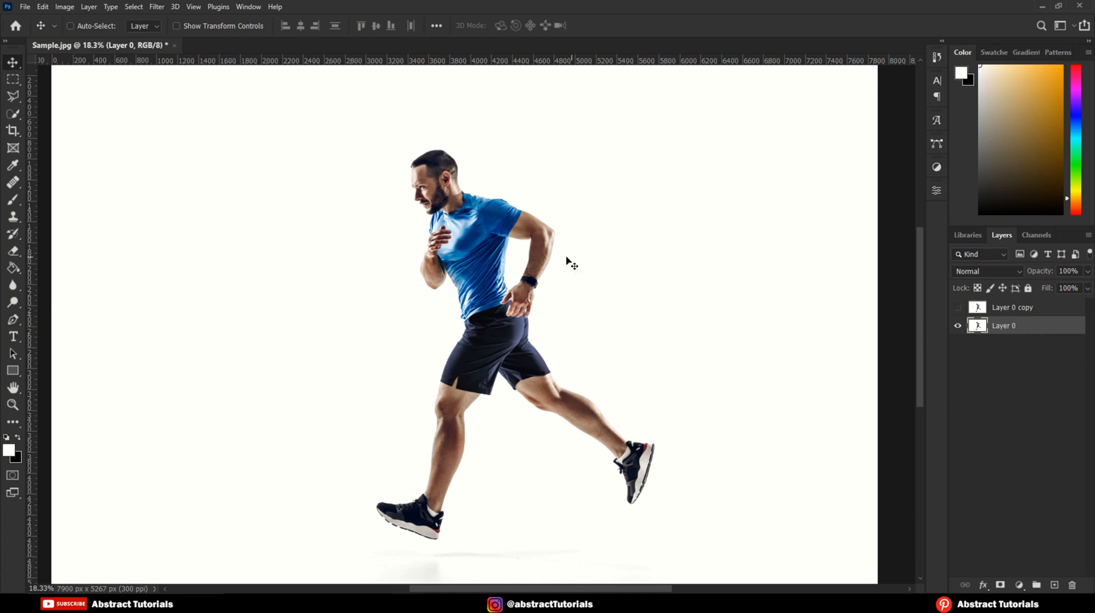
left_click(13, 114)
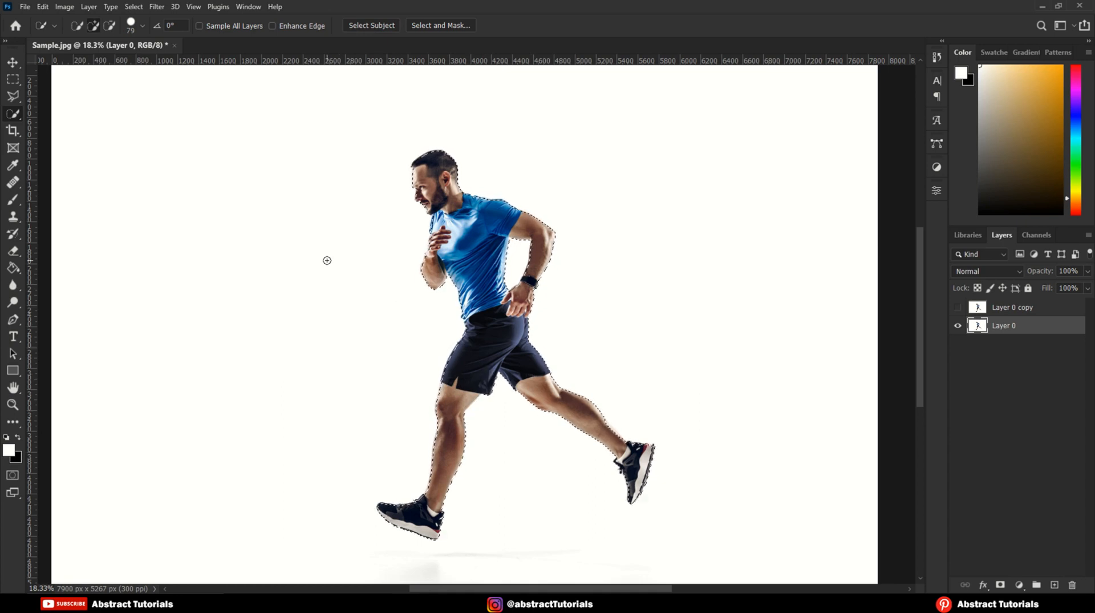
Step: Expand the selection around the runner by 50 pixels
left_click(135, 7)
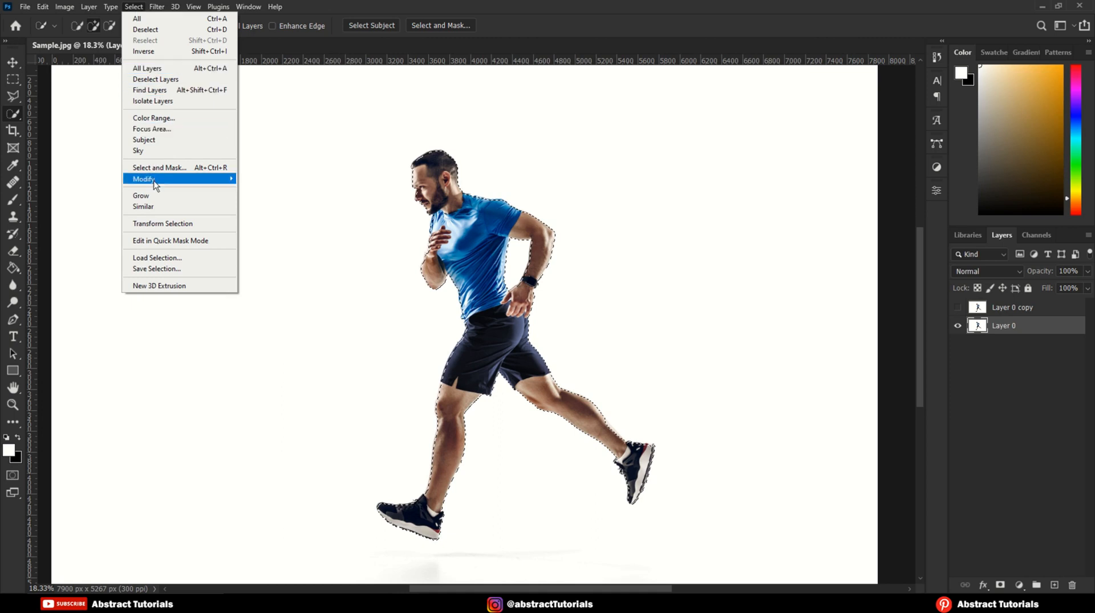
mouse_move(155, 185)
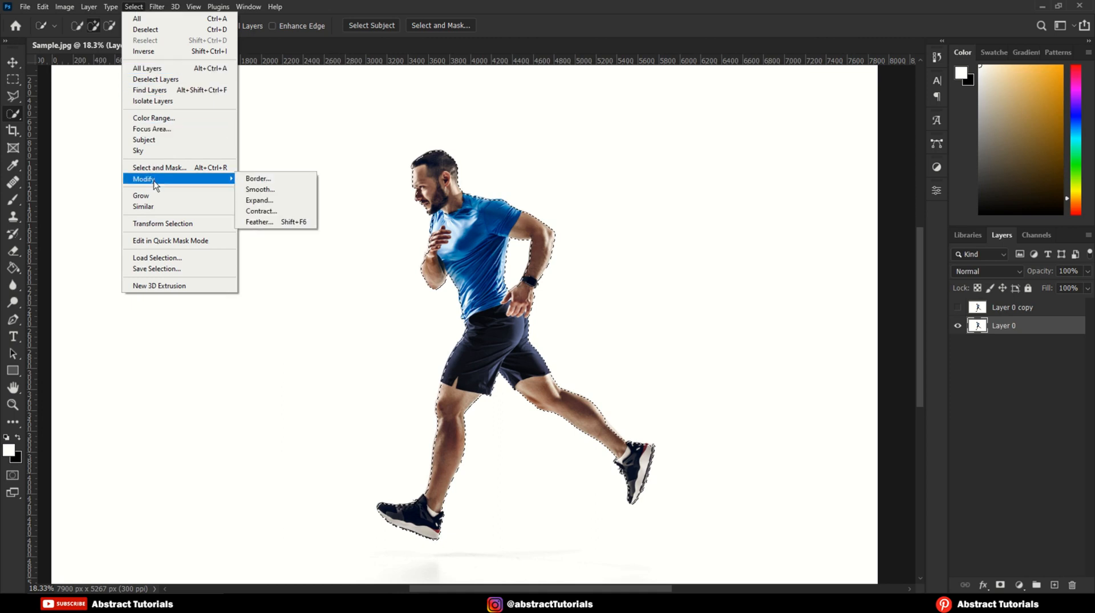
left_click(262, 201)
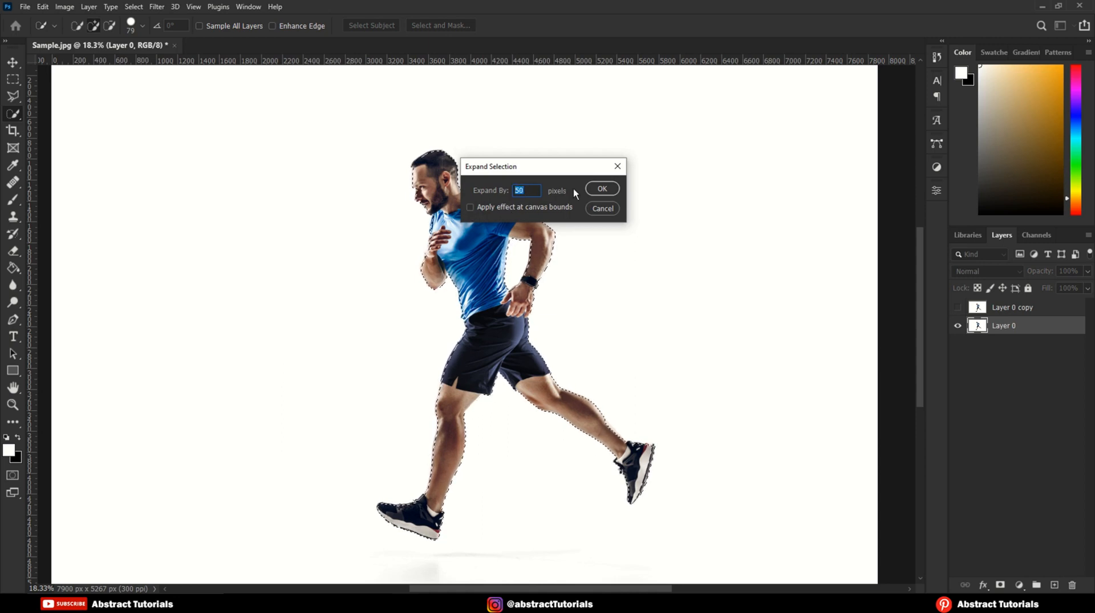
left_click(602, 189)
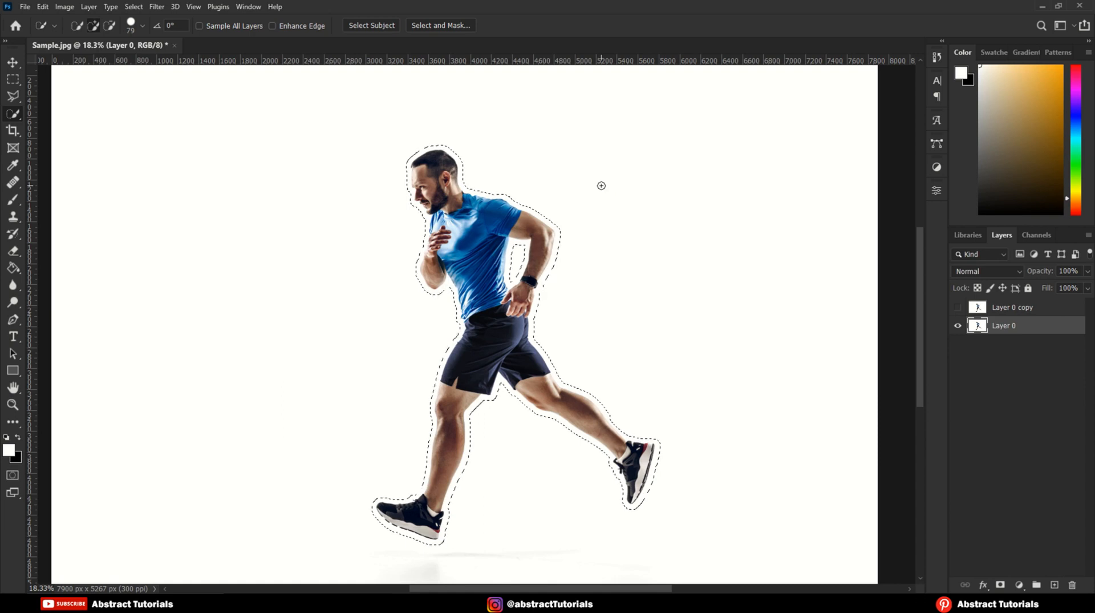
Step: Remove the runner from Layer 0 with Content-Aware Fill output to the current layer, and clear the selection
right_click(479, 267)
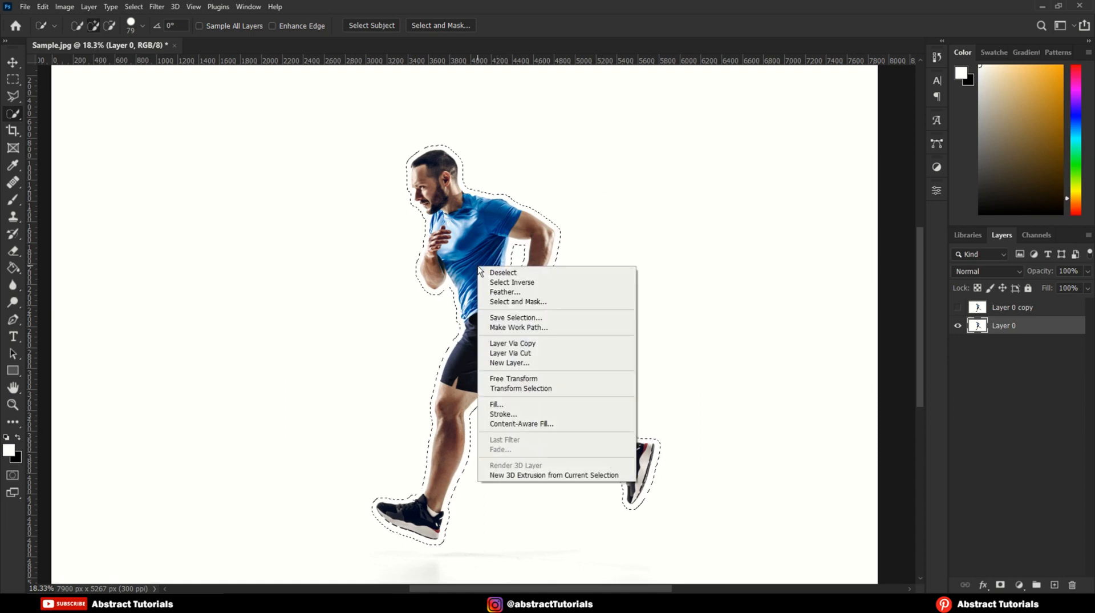
left_click(529, 425)
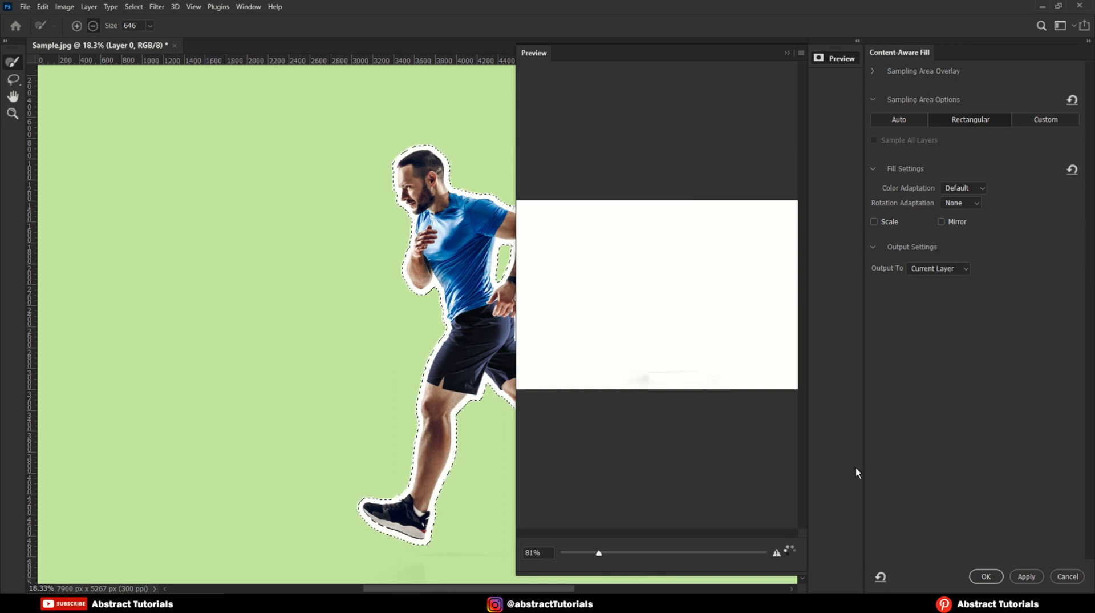
left_click(986, 577)
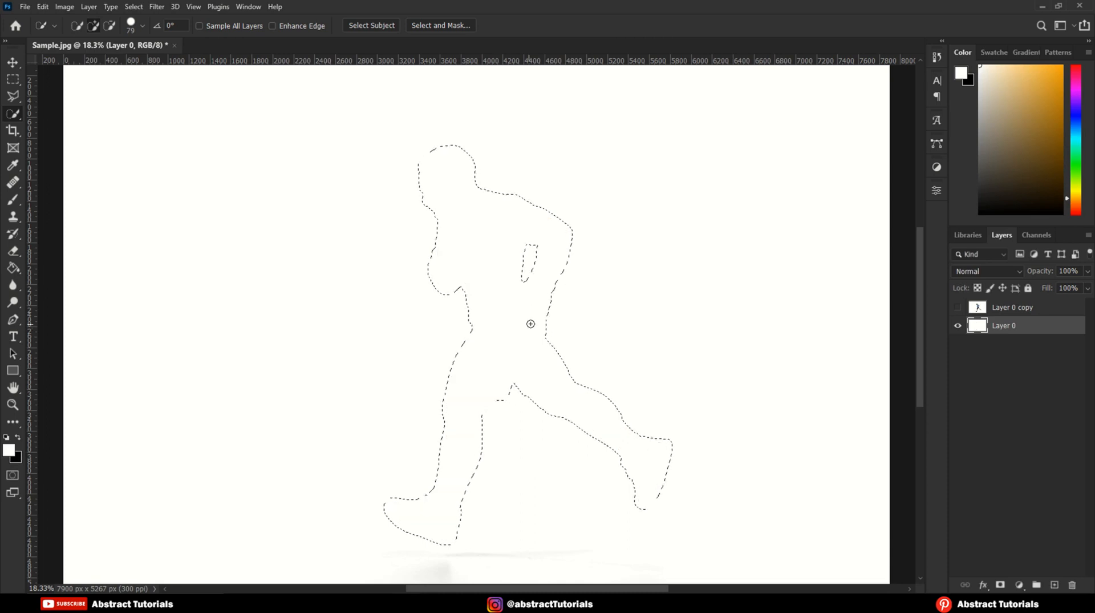
key("ctrl+d")
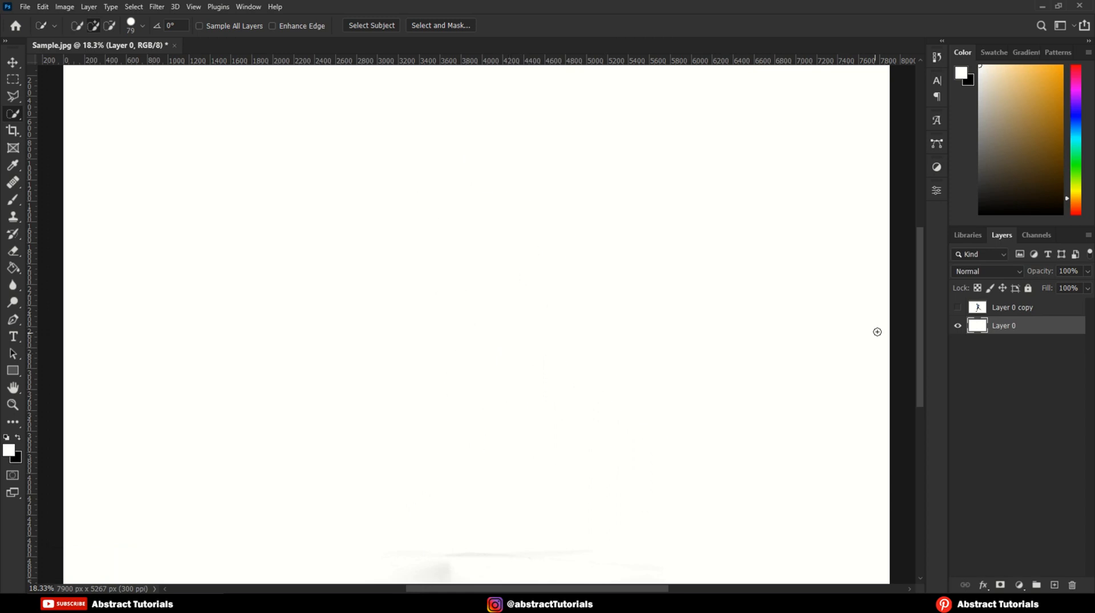
Step: Show Layer 0 copy, make it the active layer and select its subject, the runner
left_click(958, 307)
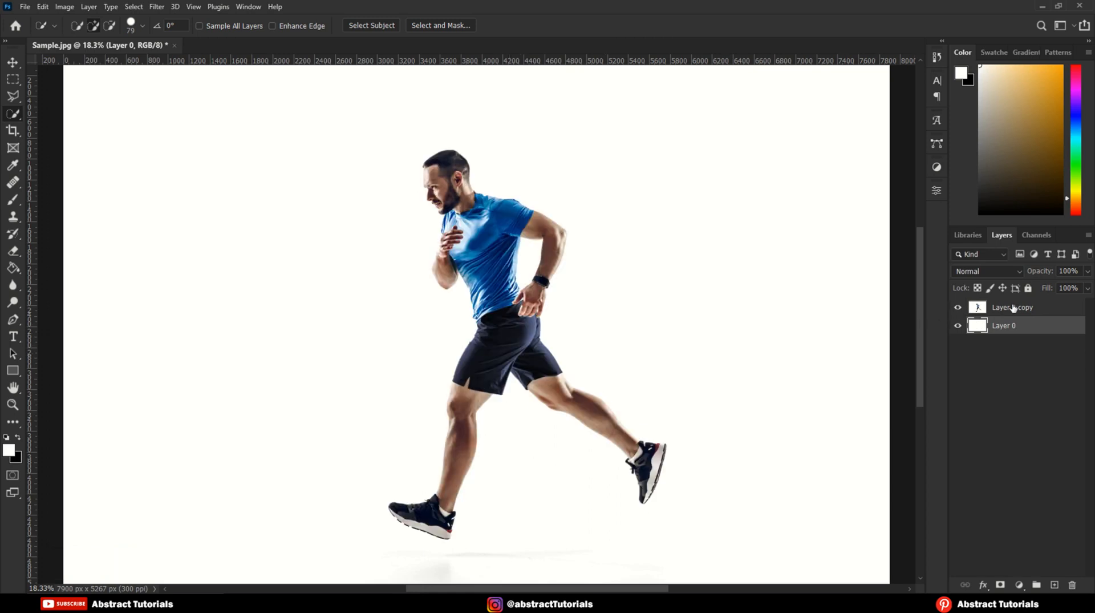
left_click(1013, 308)
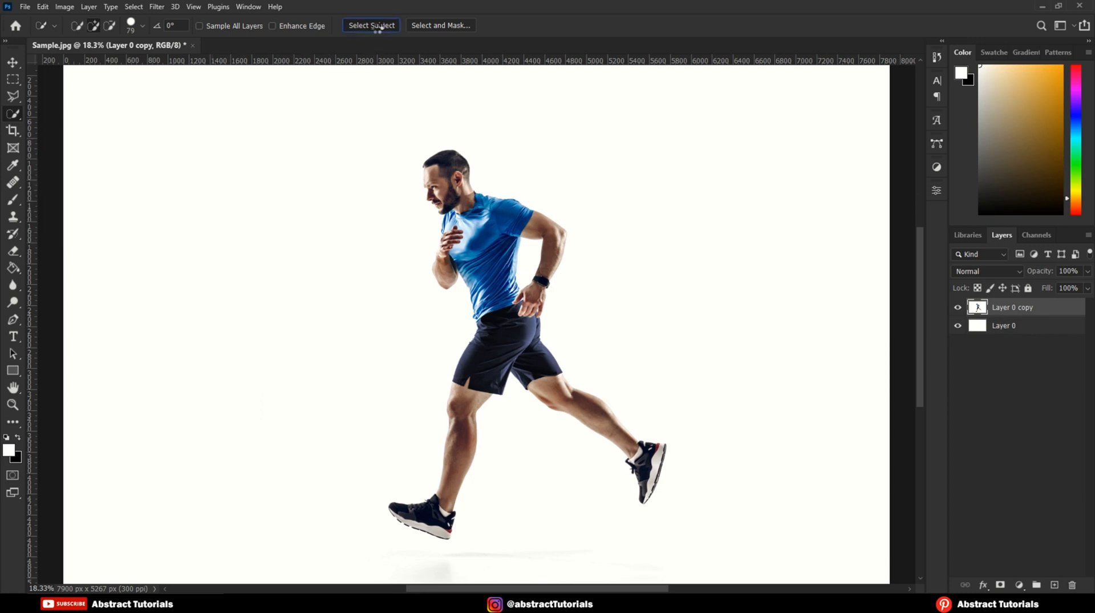
mouse_move(465, 24)
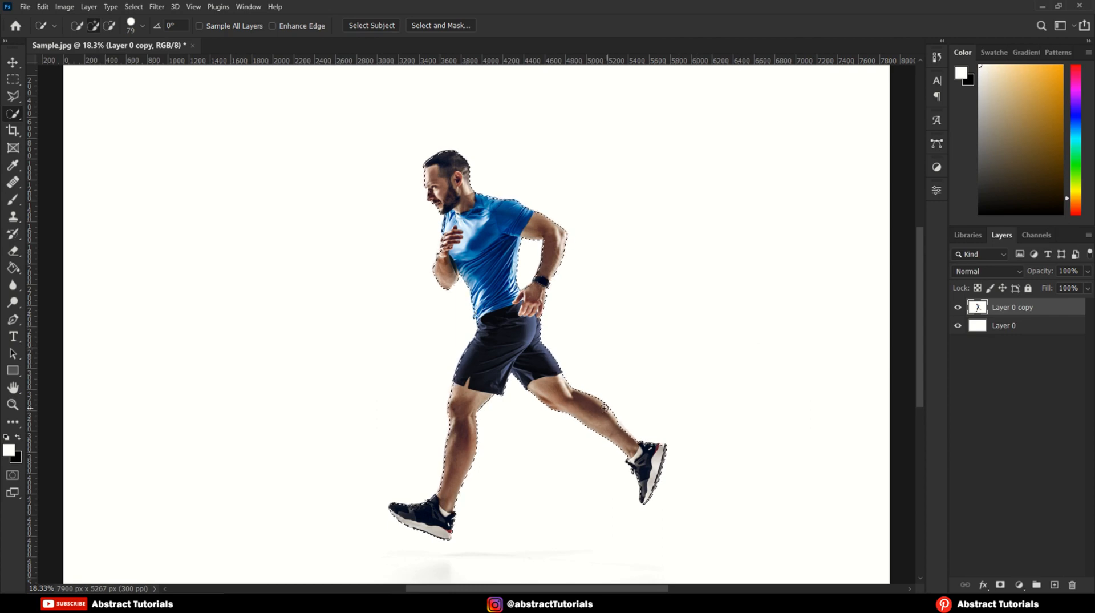
Step: Refine the runner's selection along the rear calf and shoe, adding the missed edge of the lower leg
scroll(582, 373, "up", 8)
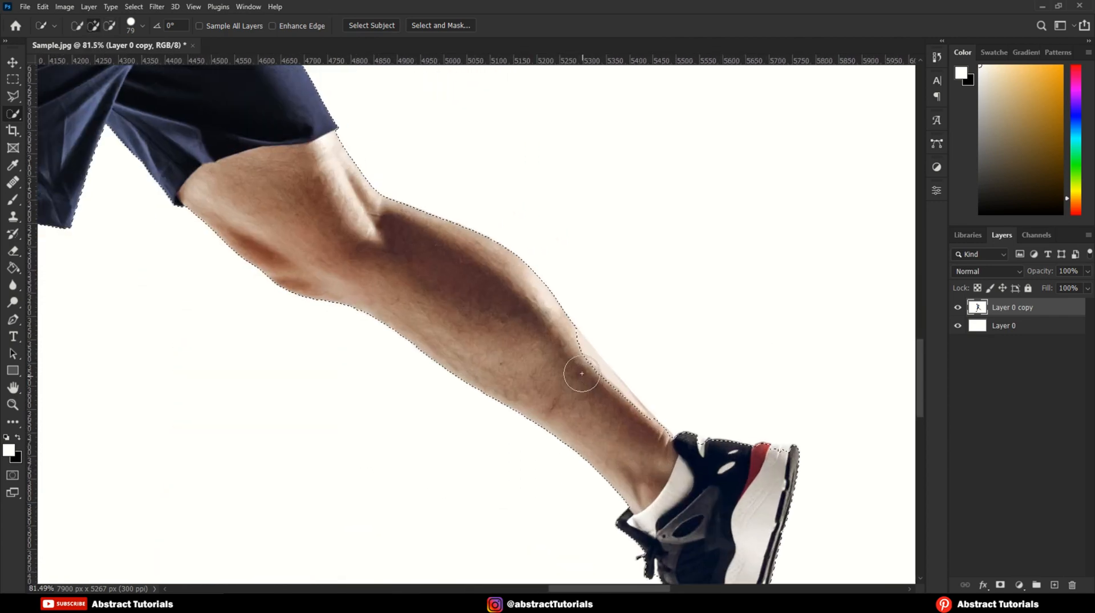
mouse_move(582, 373)
left_mouse_down()
mouse_move(579, 340)
mouse_move(633, 427)
mouse_move(642, 409)
mouse_move(595, 379)
mouse_move(583, 348)
mouse_move(628, 374)
left_mouse_up()
scroll(750, 394, "down", 2)
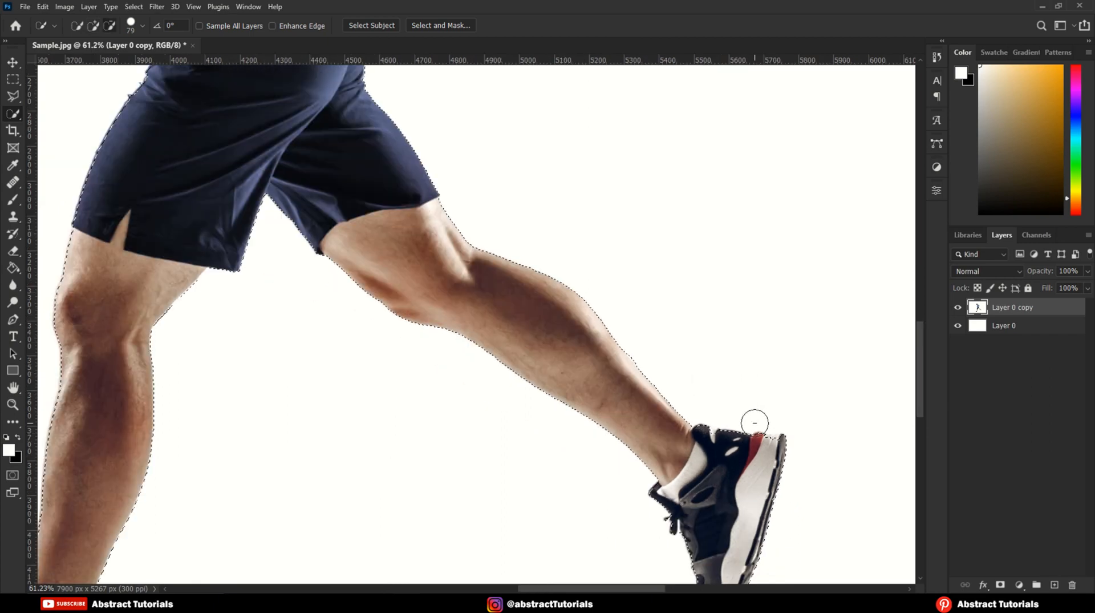
scroll(757, 420, "up", 3)
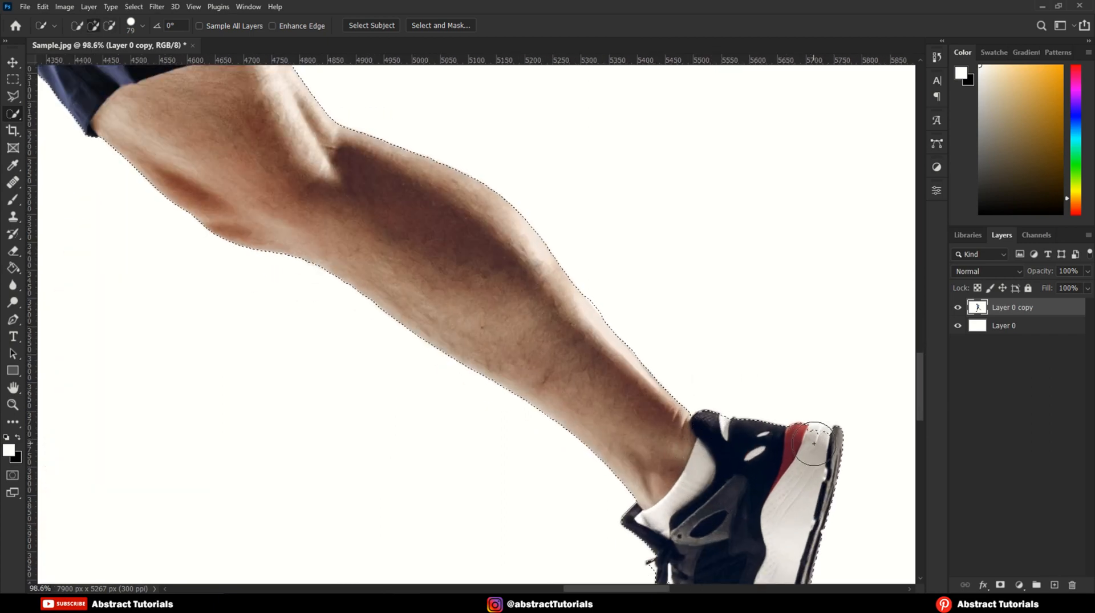
scroll(748, 371, "down", 4)
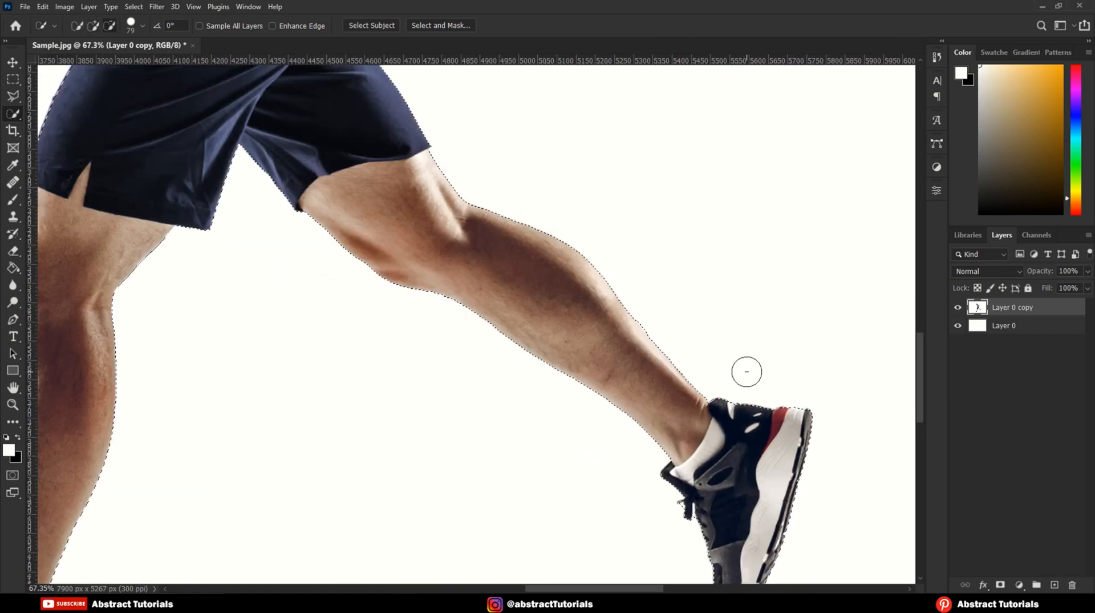
scroll(568, 429, "down", 2)
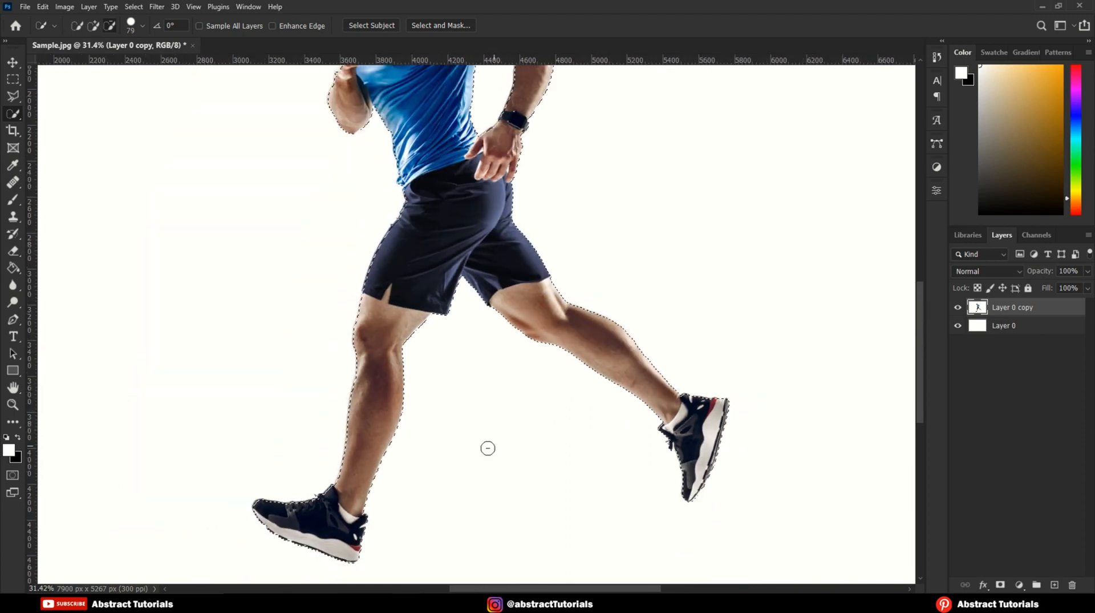
Step: Check the selection edge along the legs and torso, and add the missed parts of the raised hand
scroll(438, 272, "up", 1)
scroll(410, 246, "up", 1)
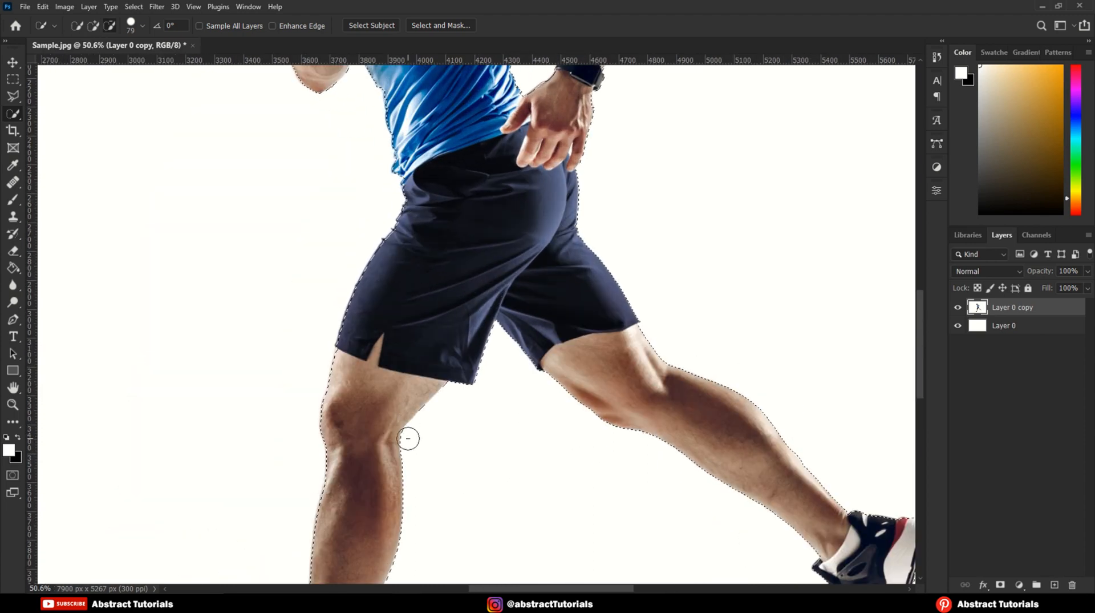
scroll(414, 342, "down", 3)
scroll(439, 418, "up", 2)
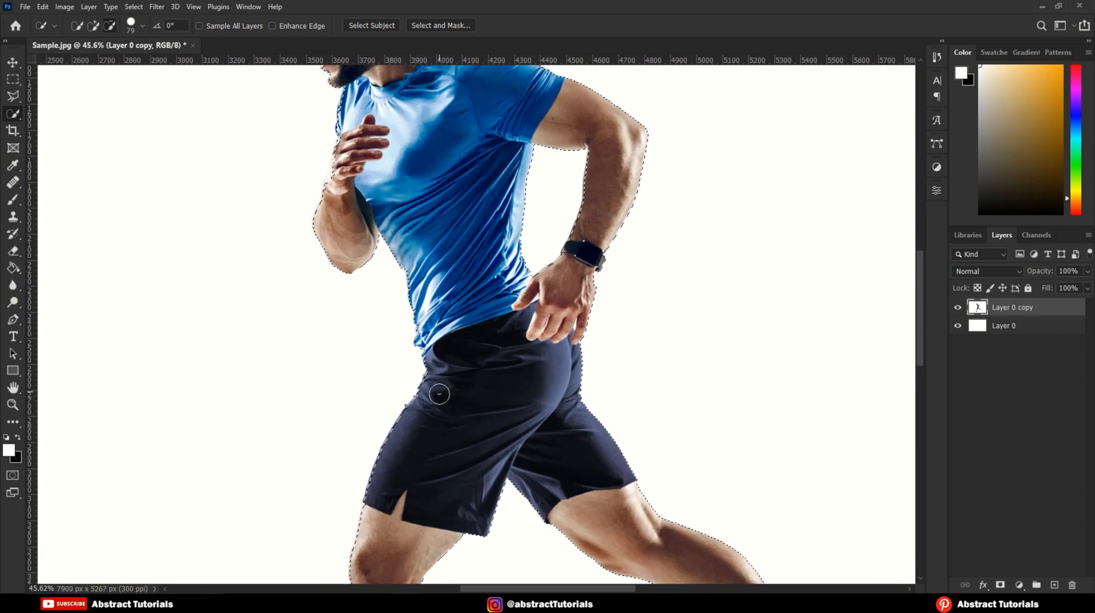
scroll(366, 171, "up", 2)
scroll(372, 245, "up", 5)
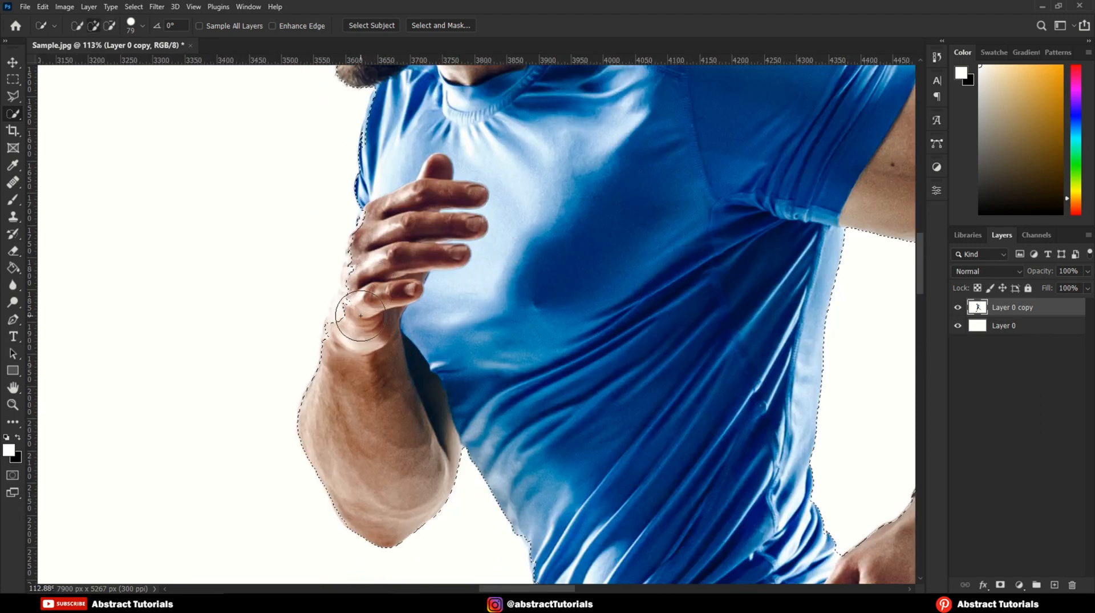
scroll(374, 246, "down", 4)
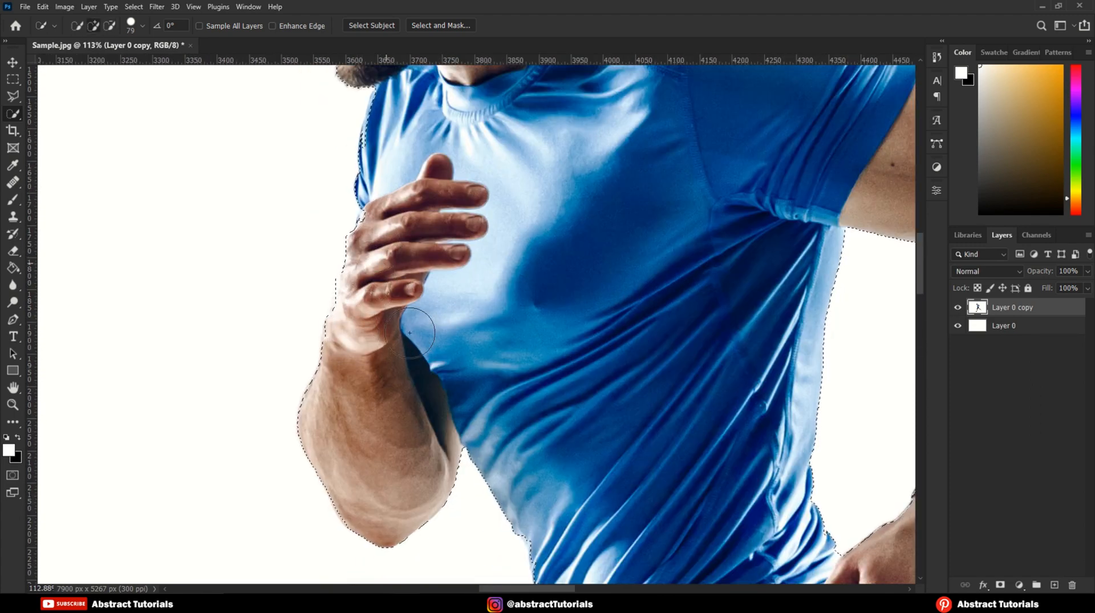
scroll(399, 256, "up", 5)
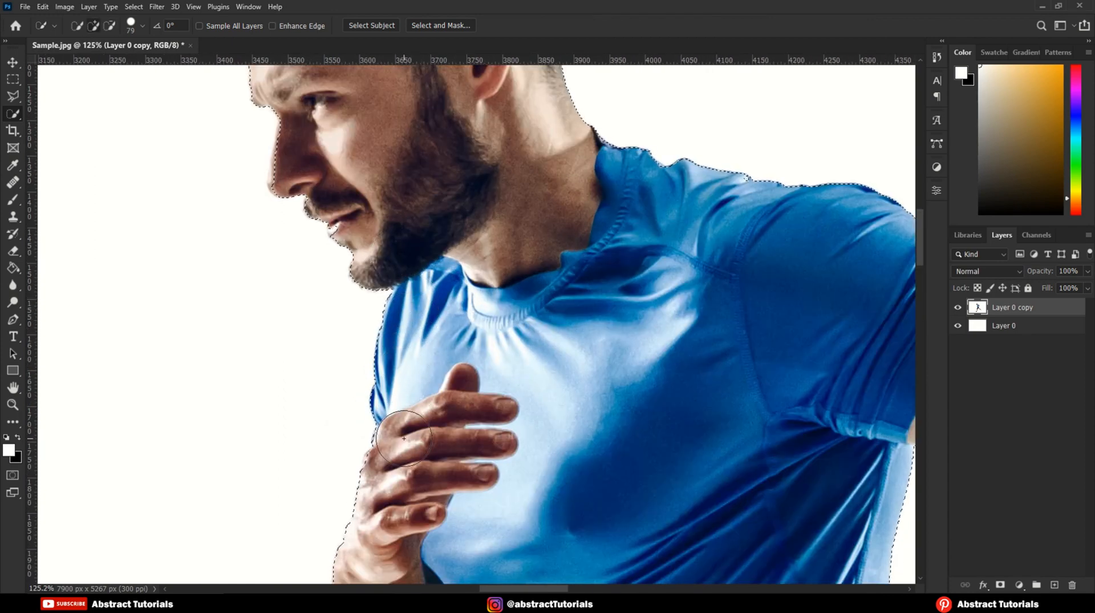
scroll(467, 421, "down", 2)
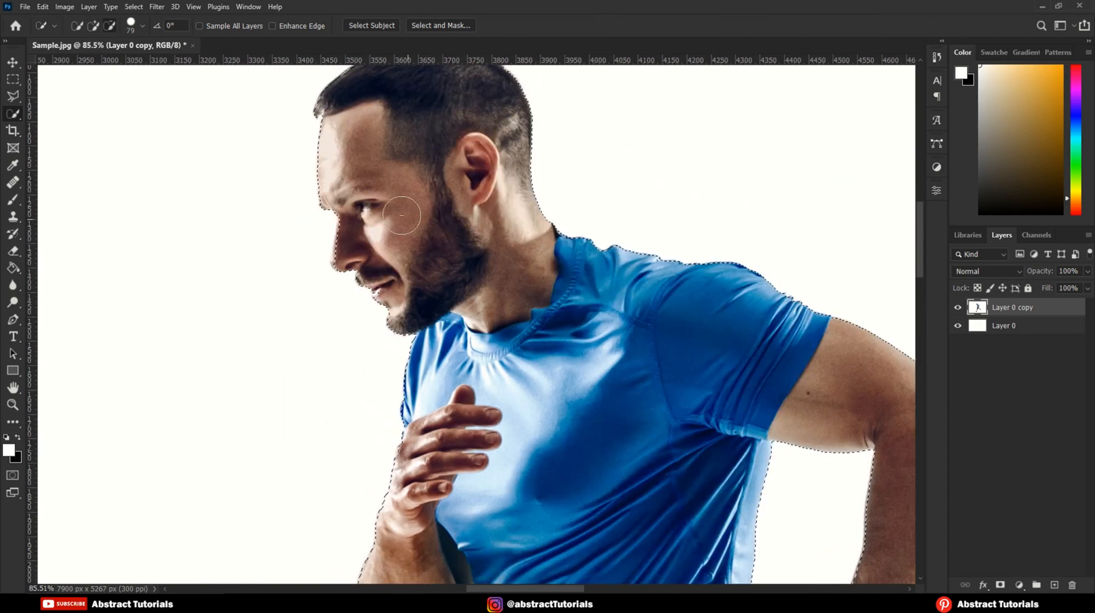
Step: Refine the selection around the face so it follows the outline of the nose, lips and chin
scroll(339, 272, "up", 4)
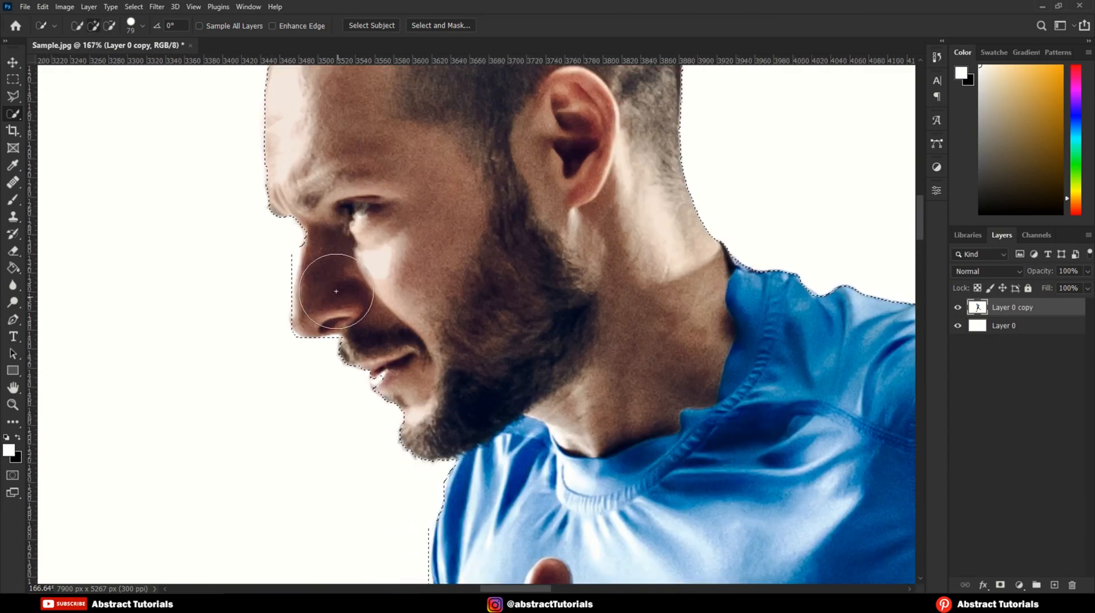
left_click(326, 300)
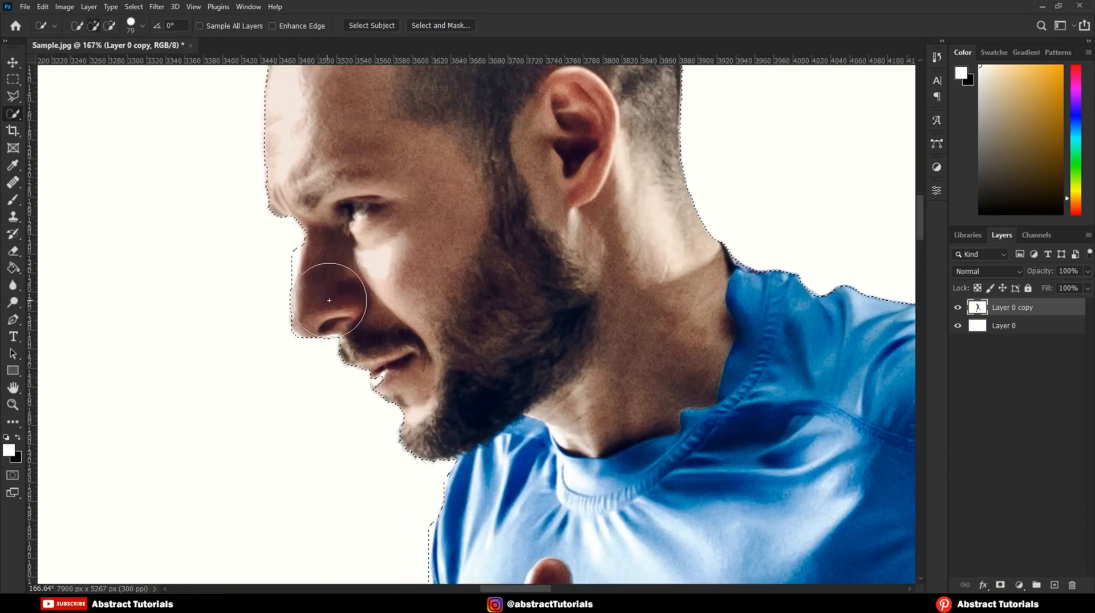
left_click(336, 271)
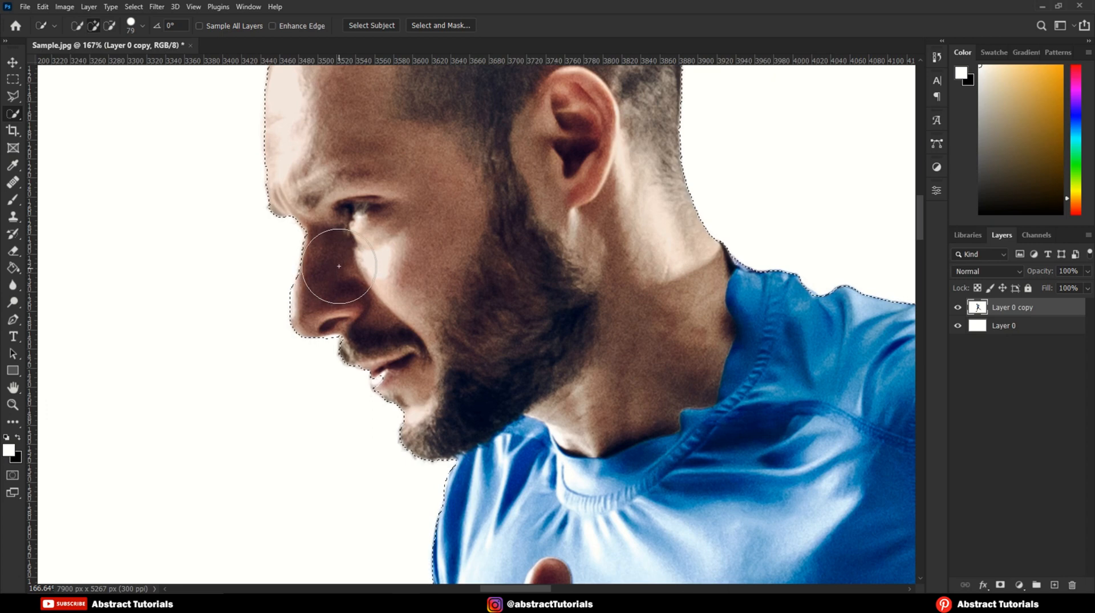
left_click(346, 275)
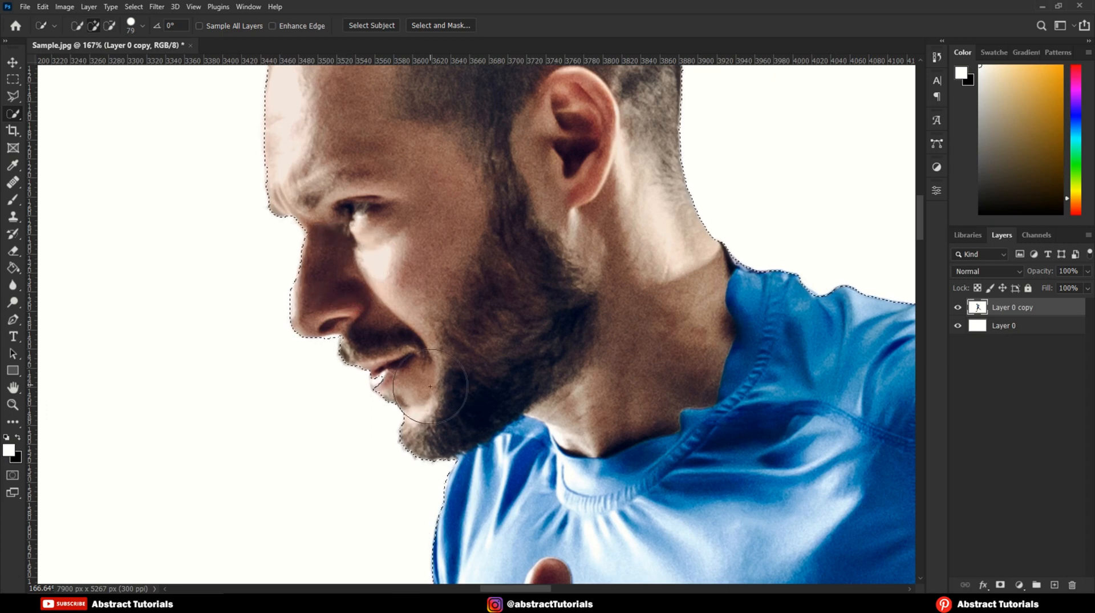
left_click(409, 361)
scroll(409, 360, "down", 4)
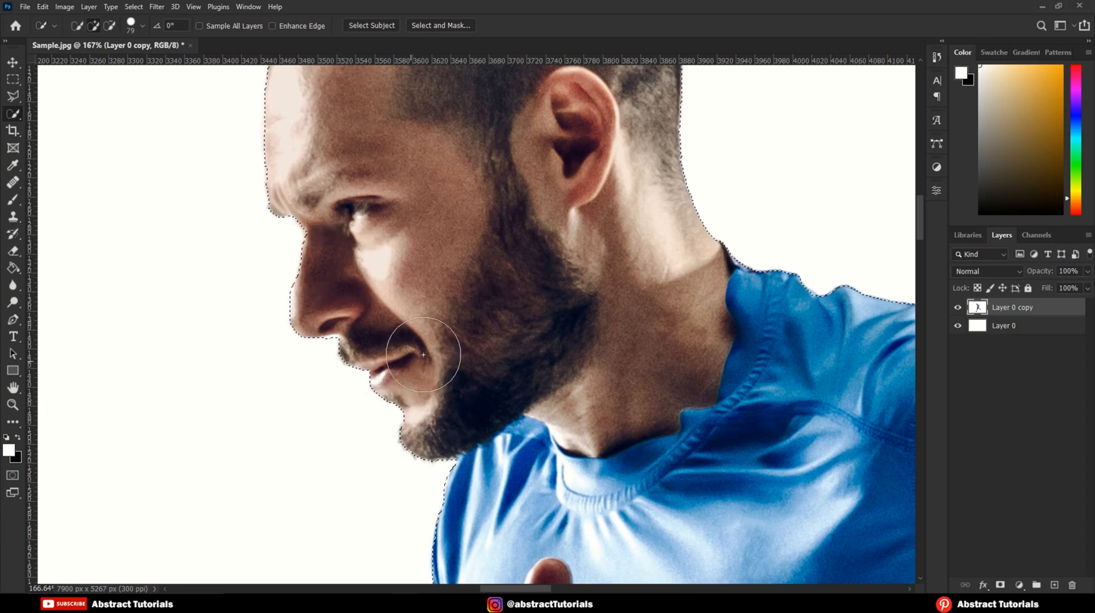
Step: Expand the runner's selection by 2 pixels
scroll(362, 166, "down", 5)
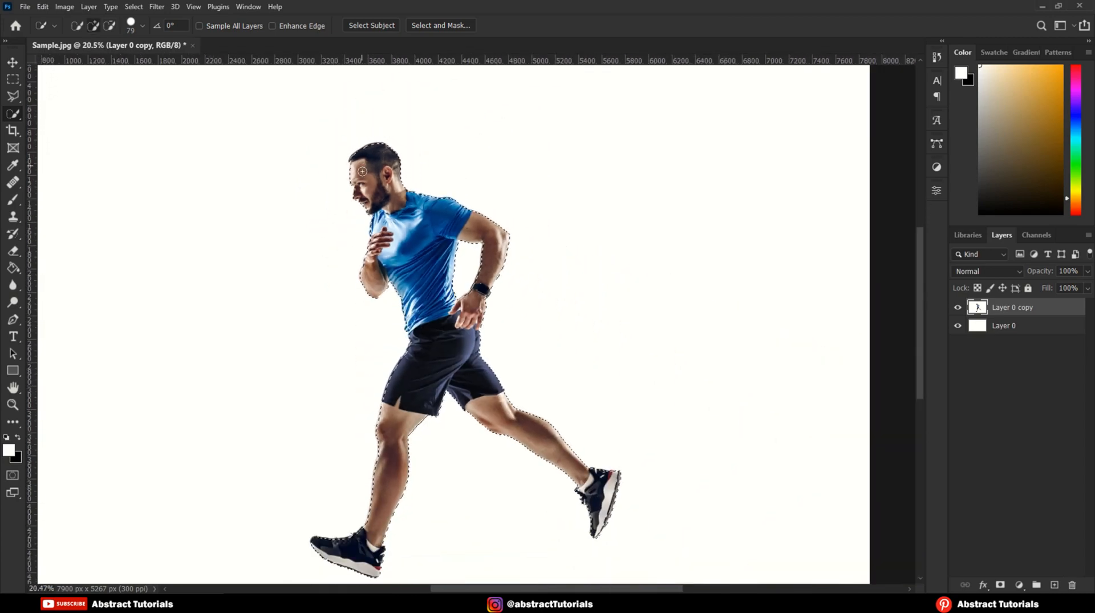
left_click(135, 7)
mouse_move(163, 185)
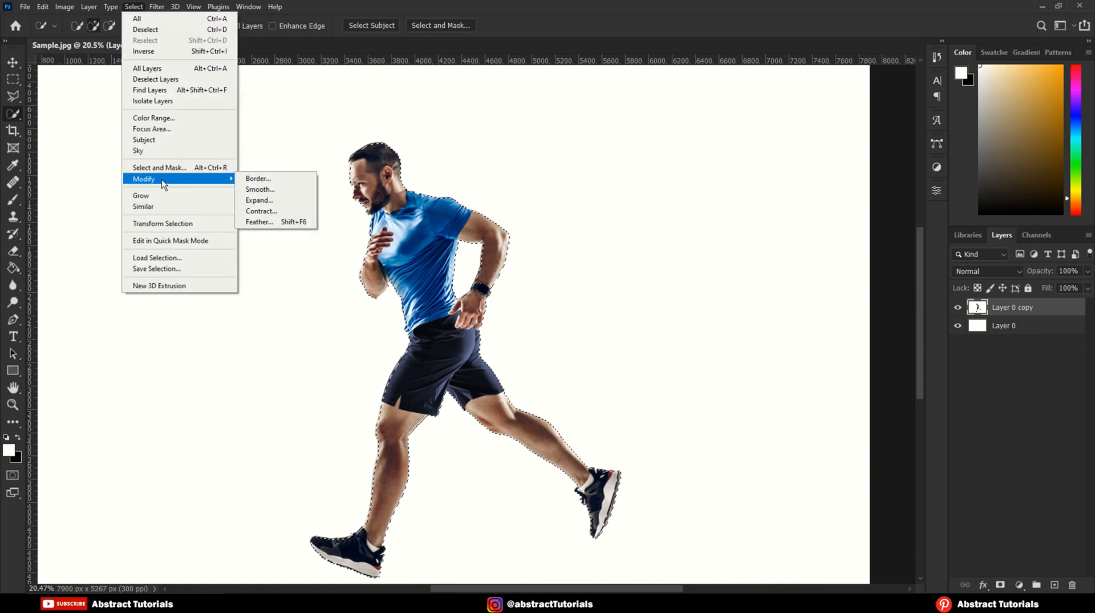
left_click(259, 200)
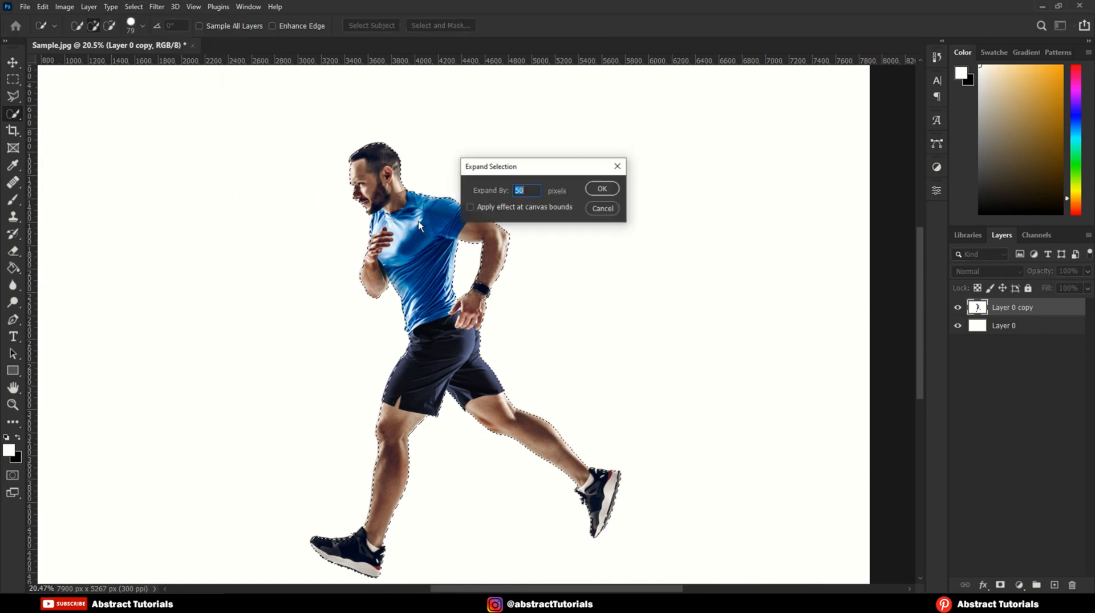
type("2")
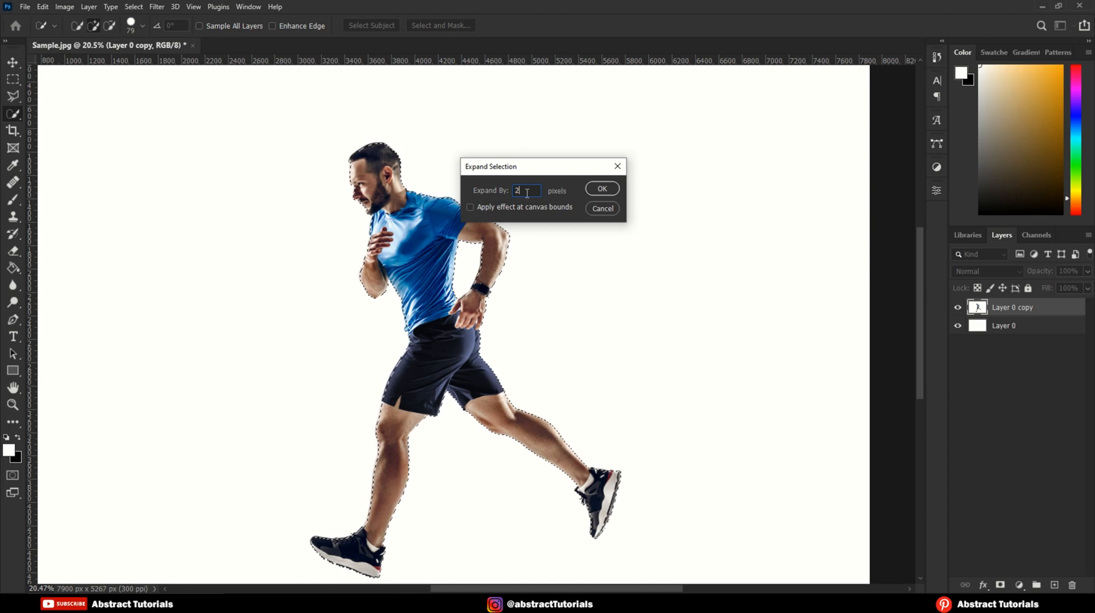
left_click(593, 192)
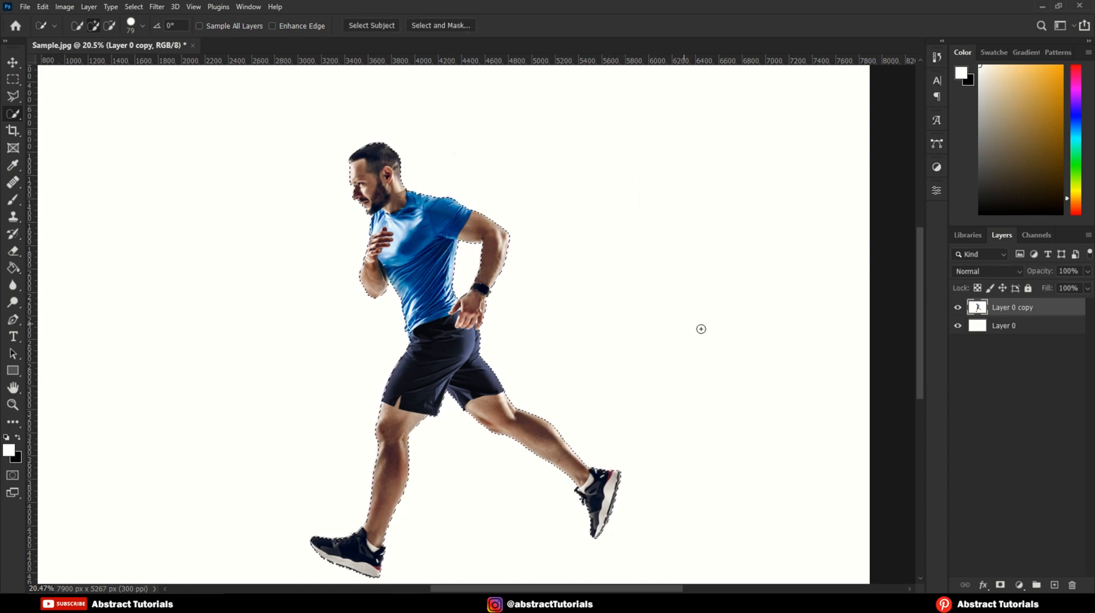
Step: Mask Layer 0 copy to the runner's selection and convert the masked layer to a smart object
left_click(1001, 584)
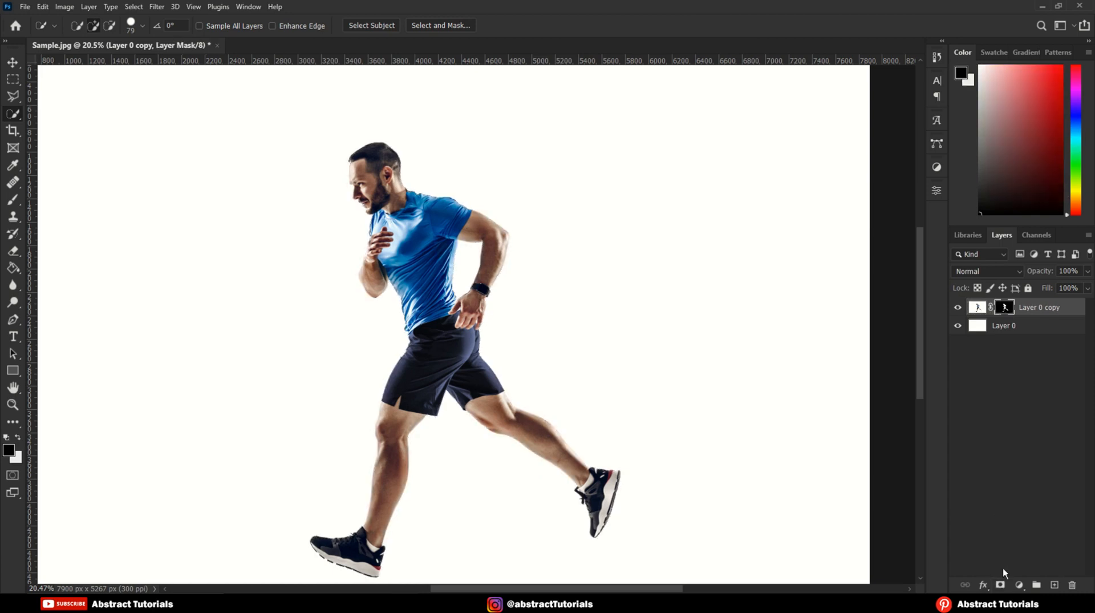
key("ctrl+2")
right_click(1025, 309)
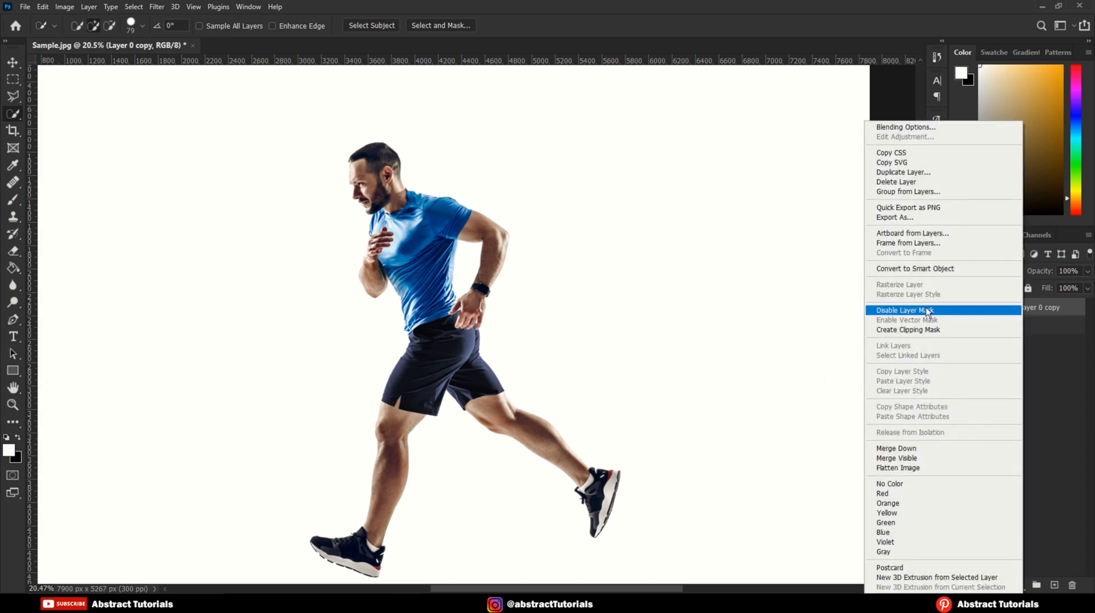
left_click(904, 269)
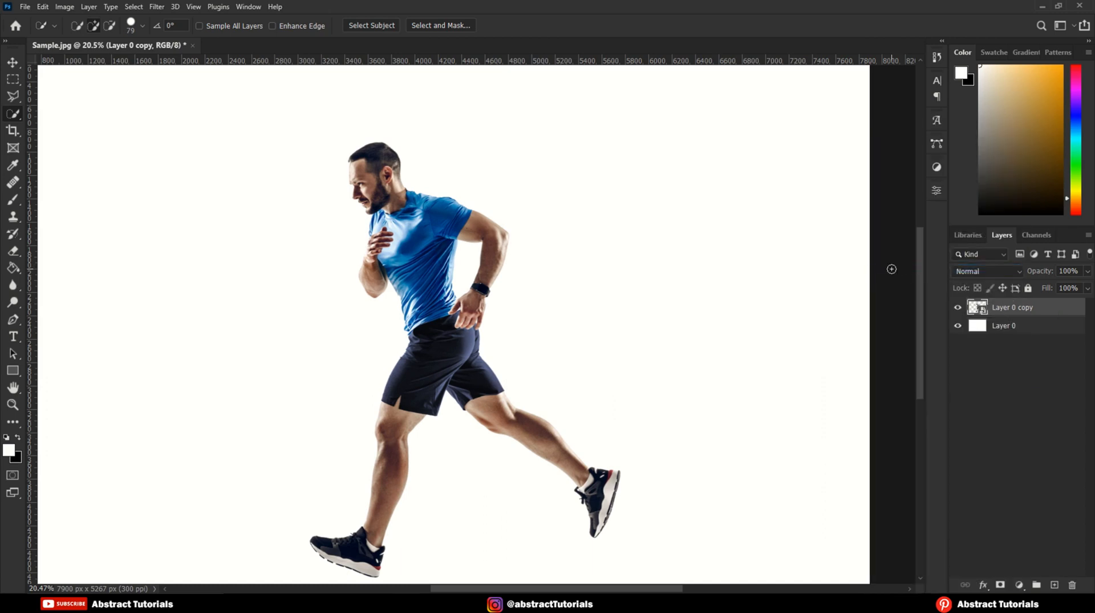
Step: Start a Puppet Warp on Layer 0 copy and place pins on the runner's hip, both knees and both shoes
scroll(482, 313, "down", 1)
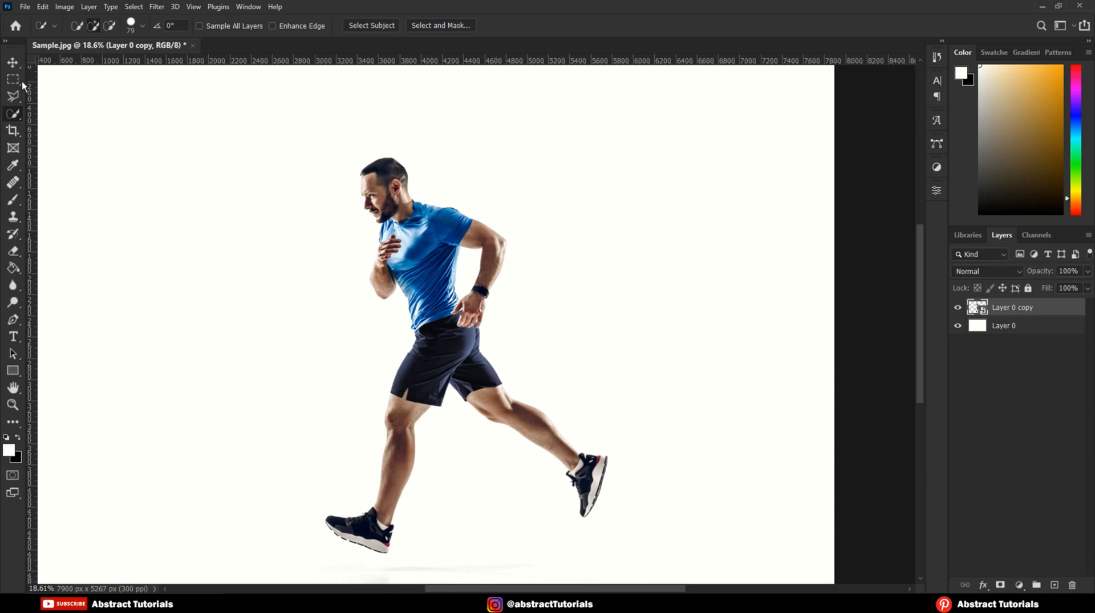
left_click(13, 63)
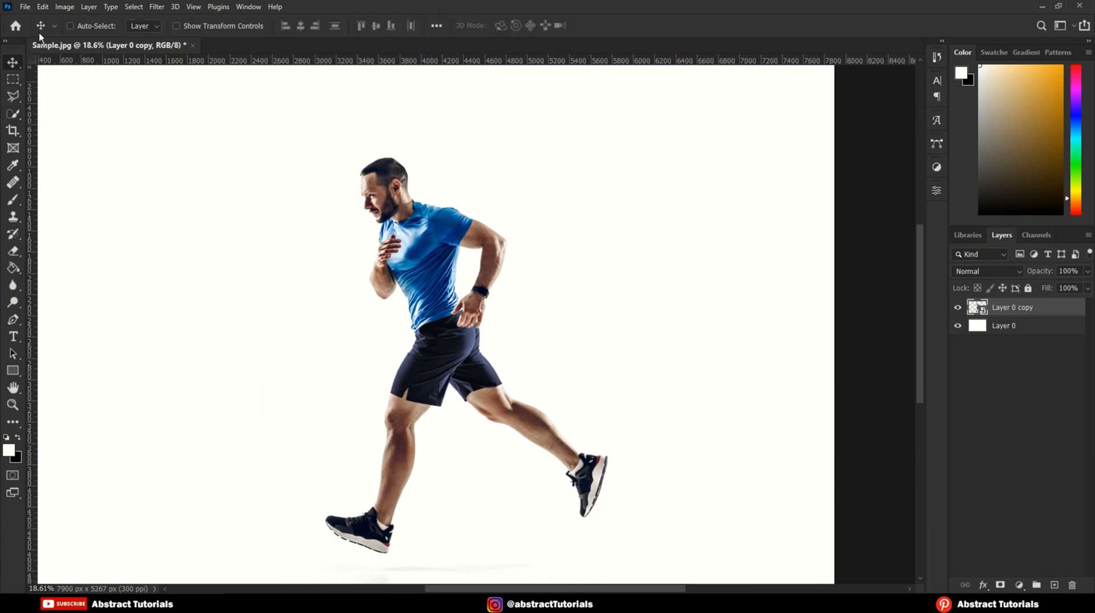
left_click(42, 6)
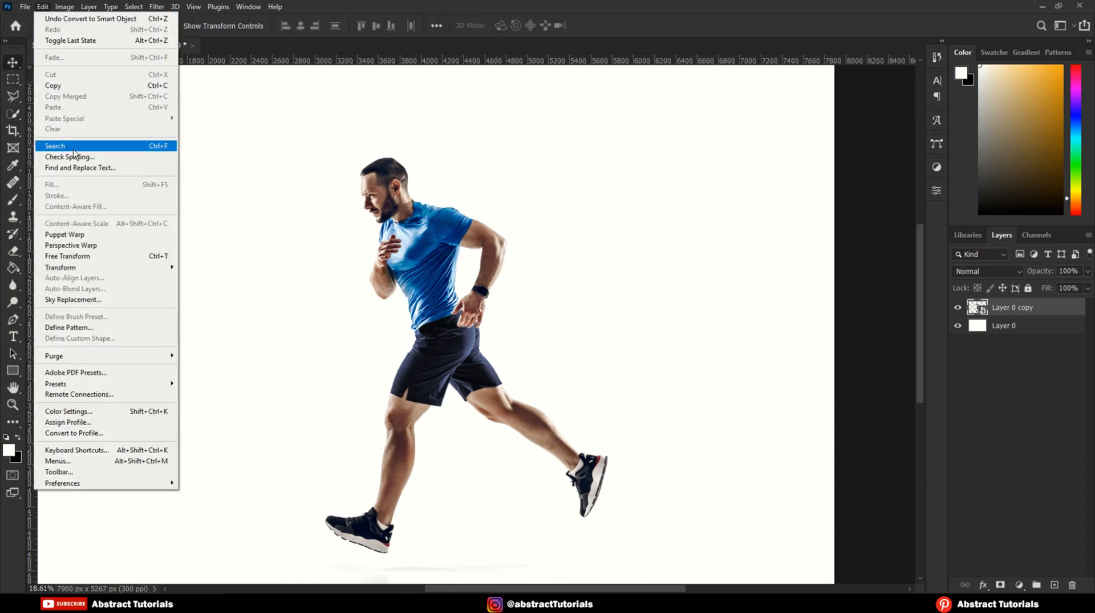
left_click(78, 239)
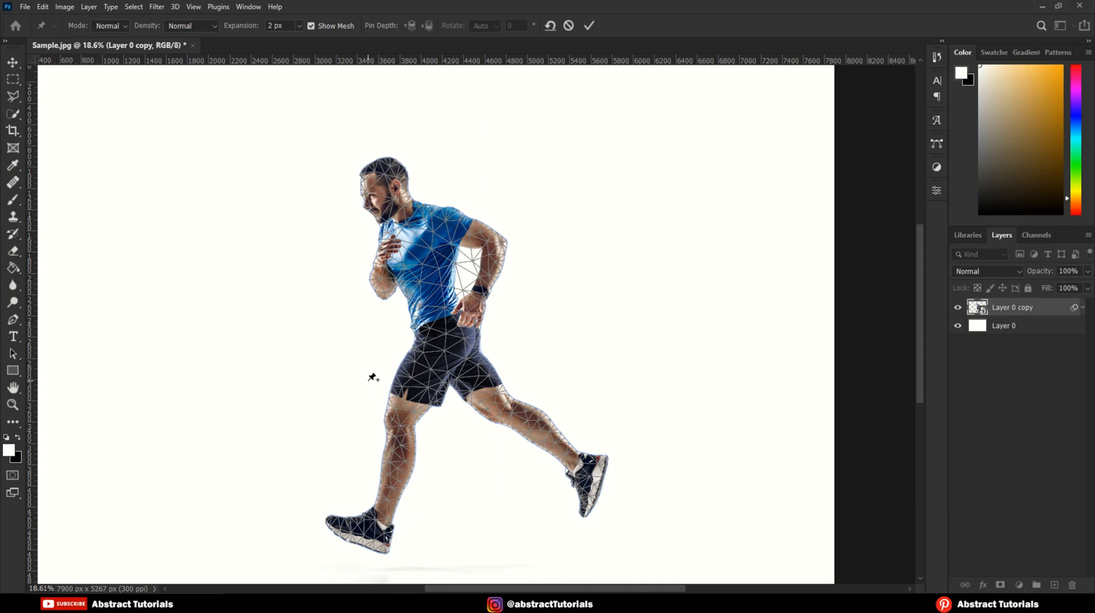
left_click(446, 335)
left_click(400, 418)
left_click(365, 533)
left_click(511, 412)
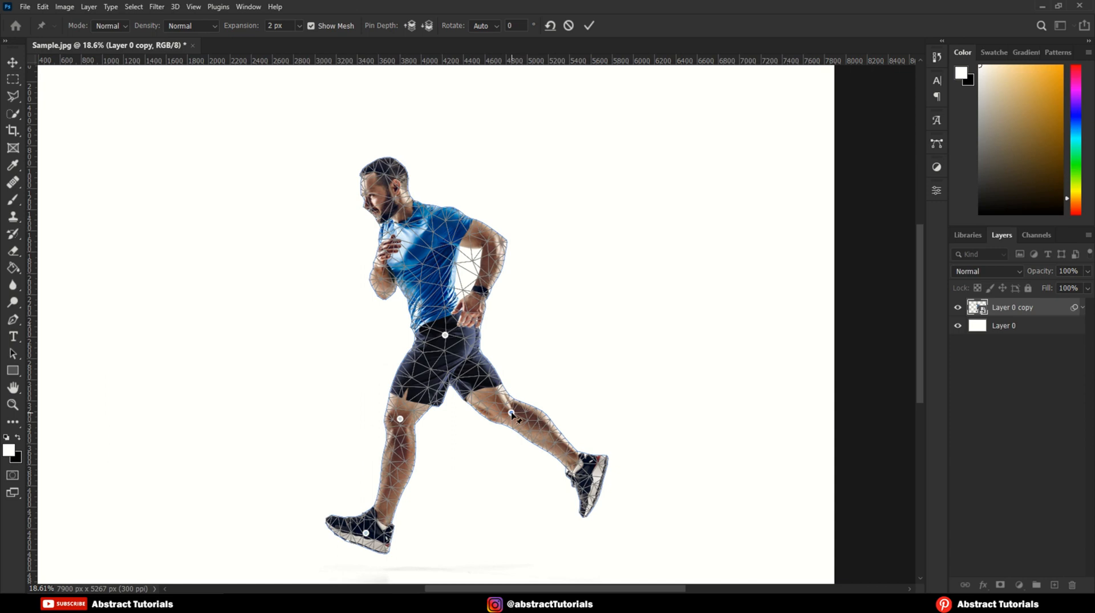
left_click(588, 481)
Step: Reshape the runner's stride by moving the front knee and foot forward and up and the rear knee and foot inward, and apply the warp
left_click_drag(366, 533, 326, 508)
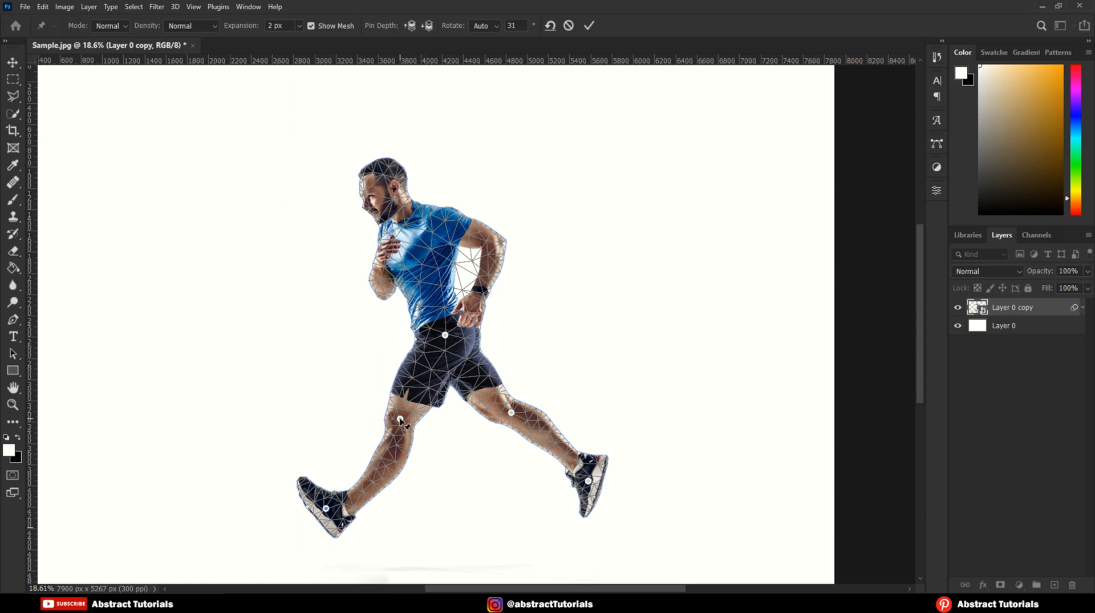
left_click_drag(401, 420, 370, 402)
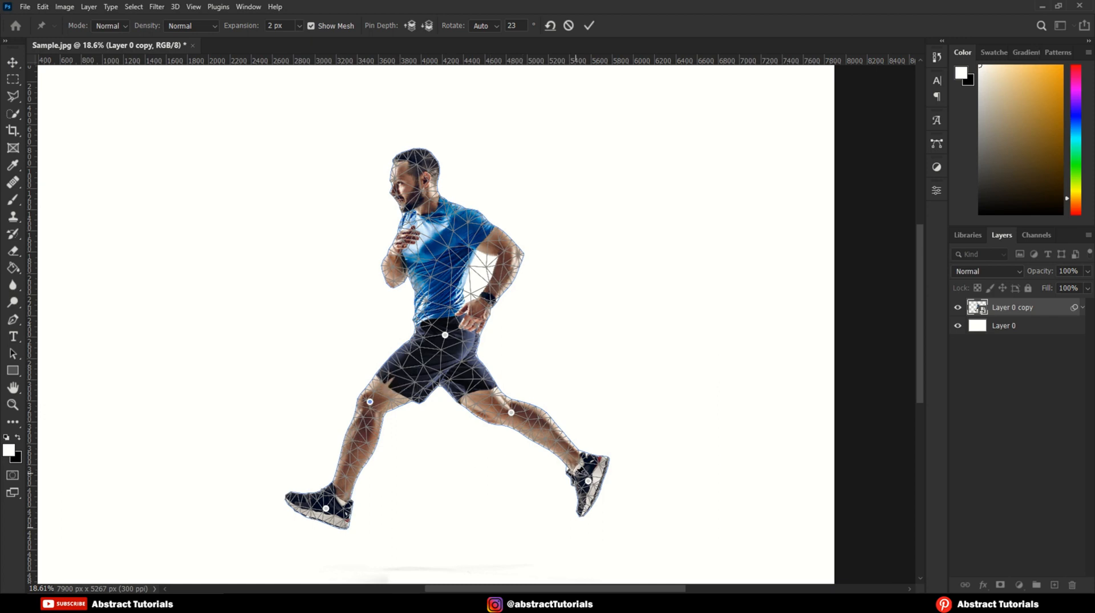
left_click_drag(515, 416, 494, 425)
mouse_move(588, 481)
left_mouse_down()
mouse_move(543, 489)
mouse_move(563, 491)
mouse_move(571, 470)
left_mouse_up()
left_click(511, 413)
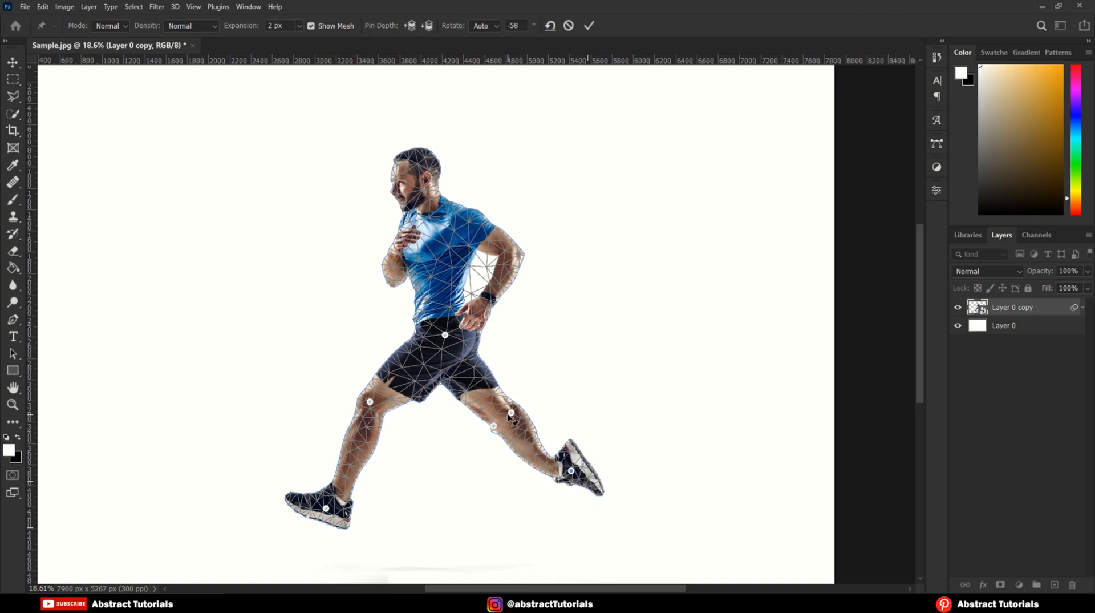
mouse_move(511, 413)
left_mouse_down()
mouse_move(502, 434)
mouse_move(507, 421)
mouse_move(494, 420)
left_mouse_up()
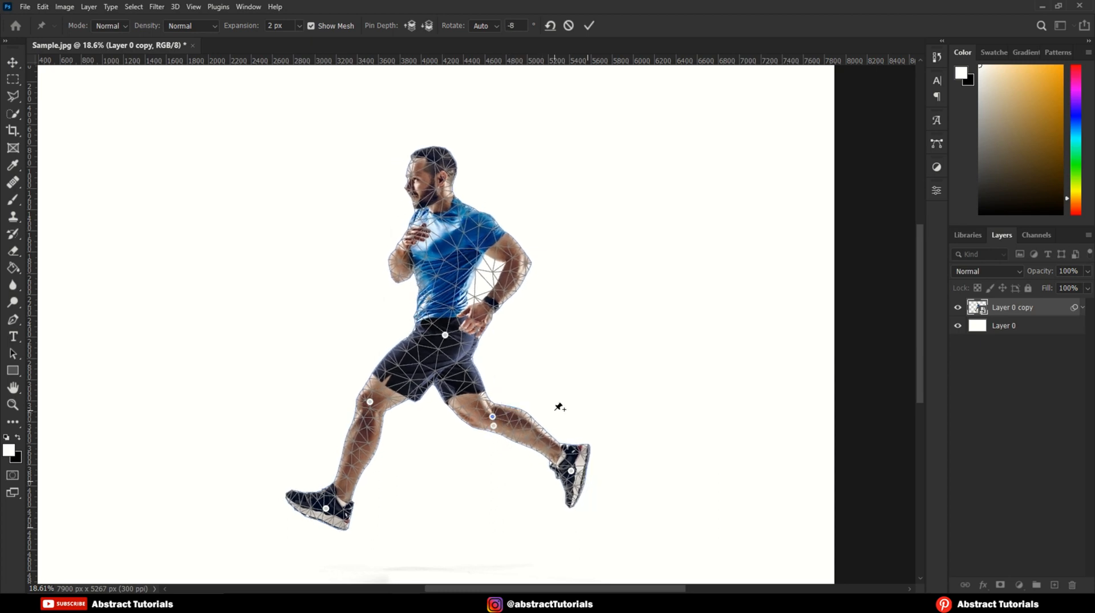
scroll(560, 407, "down", 2)
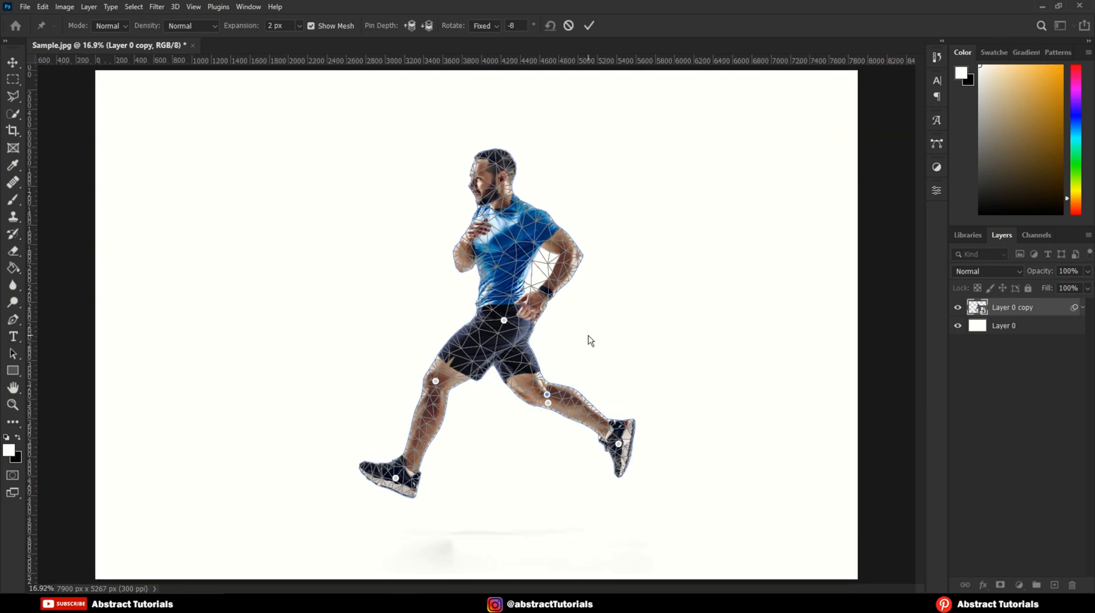
left_click(590, 26)
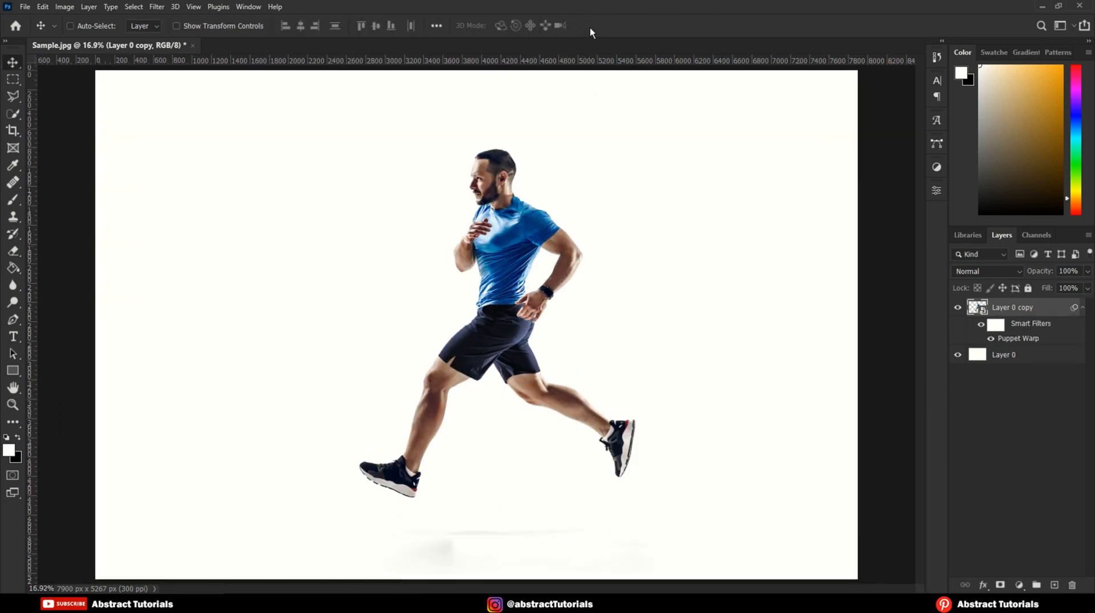